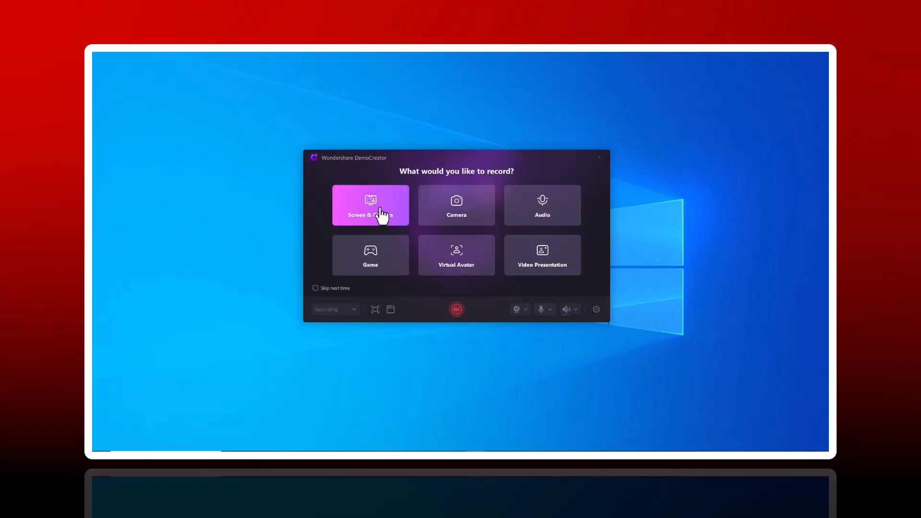
- Open the video recorder in Screen & Camera mode
click(381, 215)
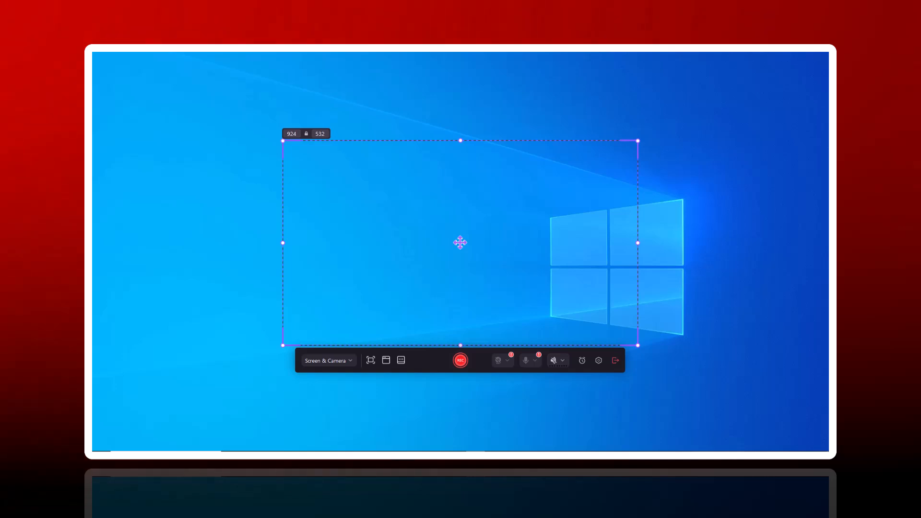
right_click(476, 457)
click(480, 445)
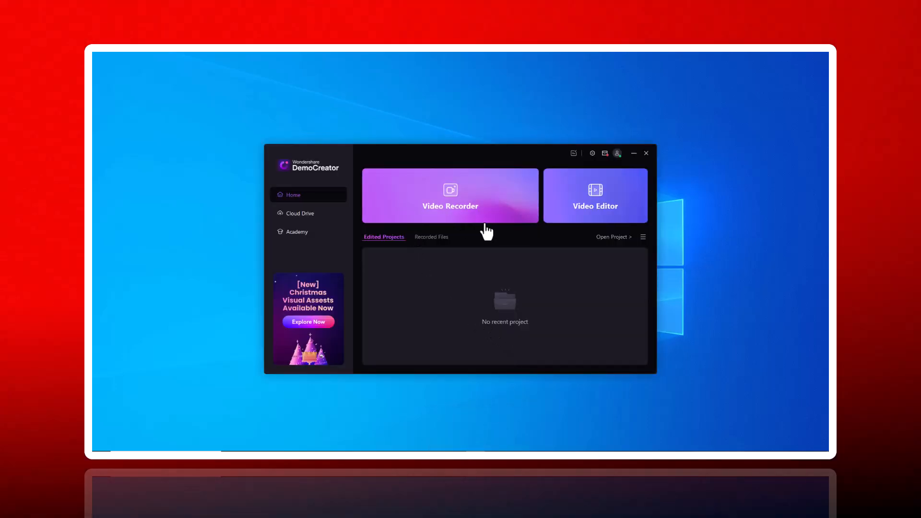
click(510, 213)
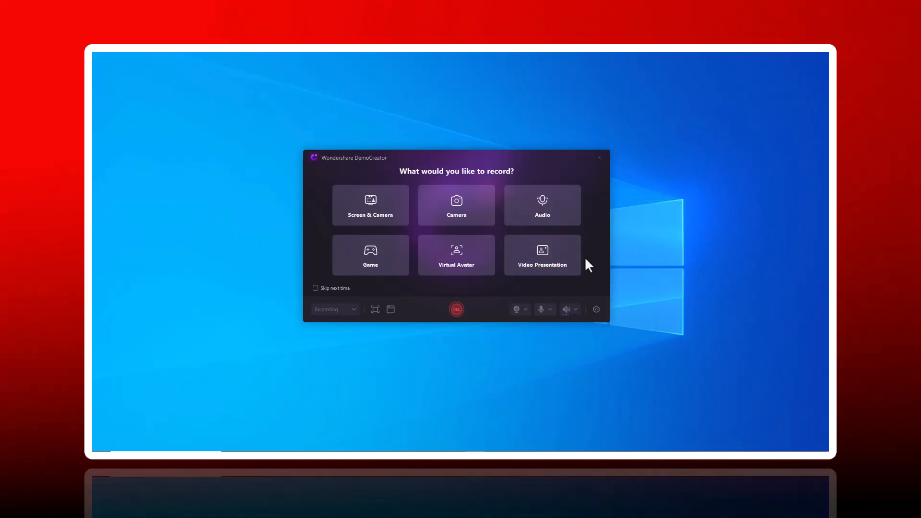
click(368, 218)
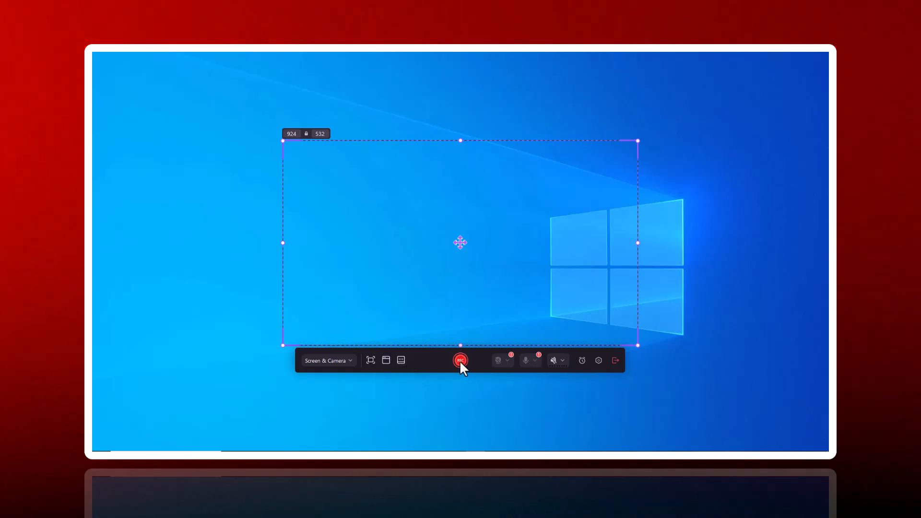
- Check the capture area presets and show, then hide, the teleprompter for the screen recording
click(370, 361)
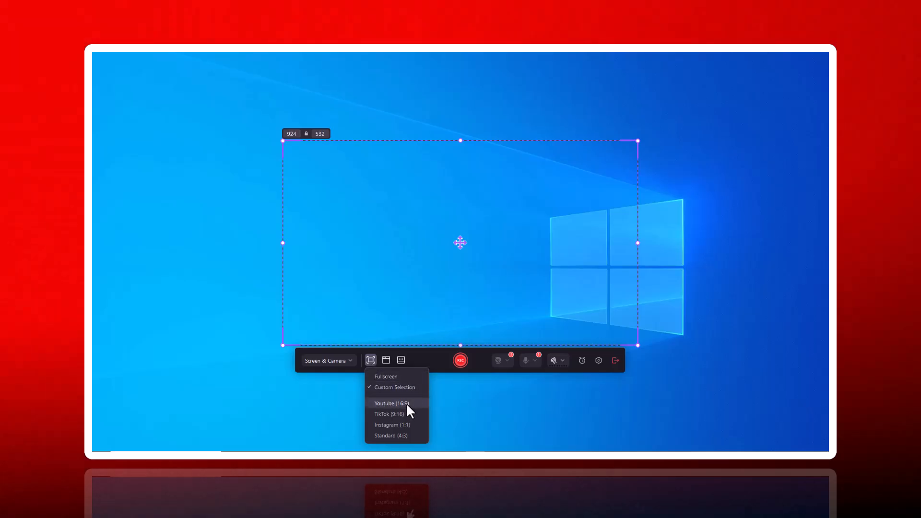
click(401, 361)
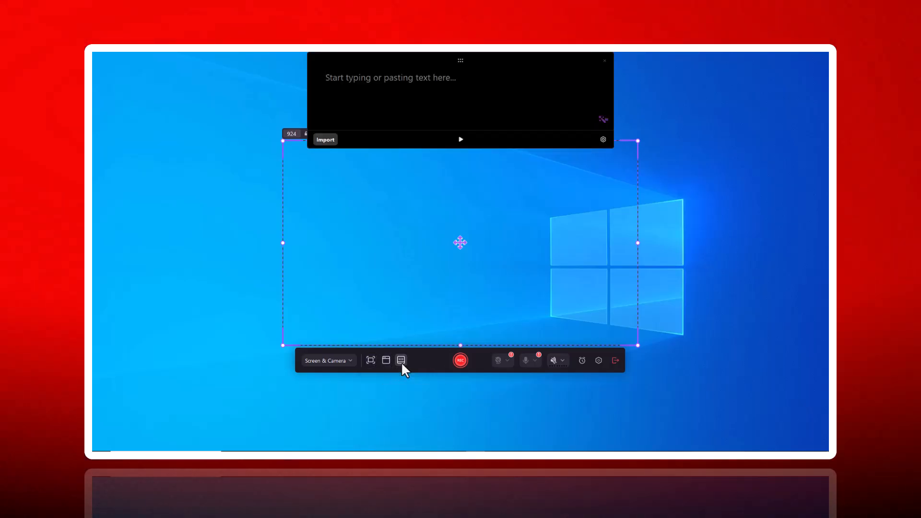
click(401, 361)
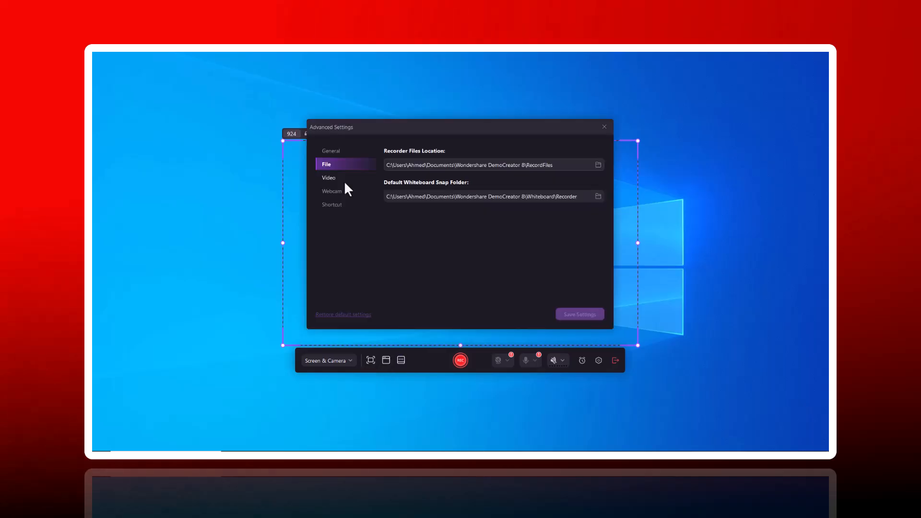
- Review the recorder's advanced settings for file locations, video, webcam and shortcuts, and close them
click(343, 181)
click(342, 192)
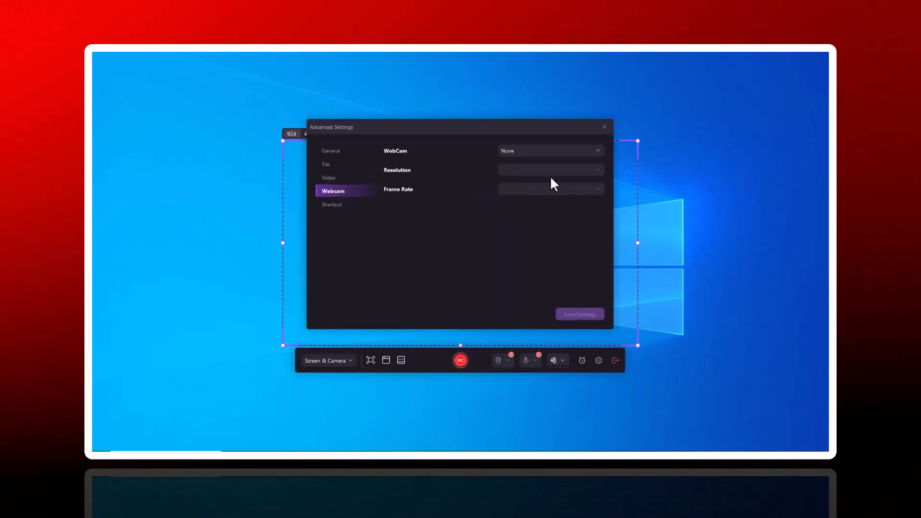
click(550, 153)
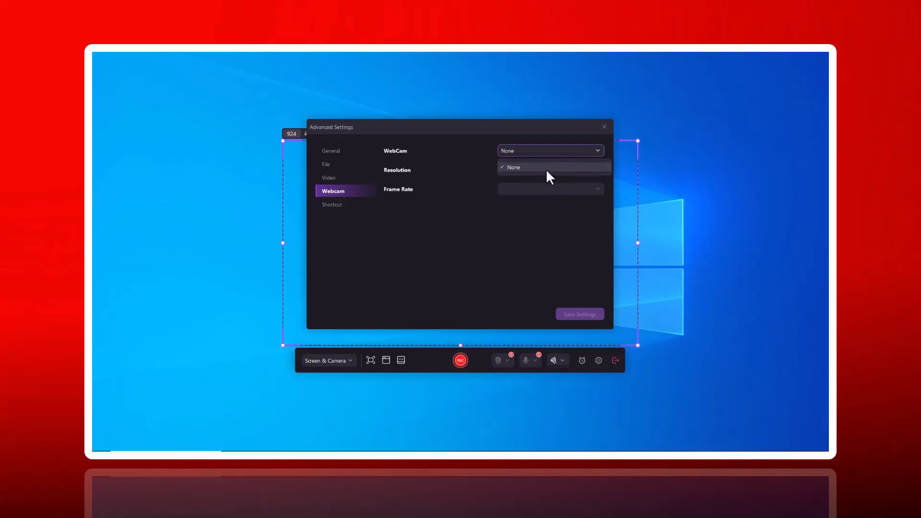
click(546, 168)
click(334, 207)
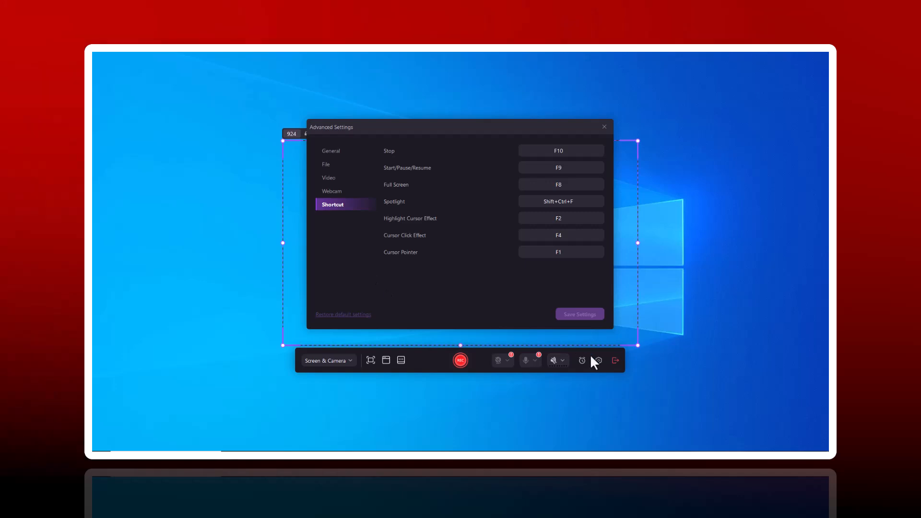
click(605, 127)
- Look through the recorder's advanced settings once more, checking the available webcam devices and the shortcut assignments
click(325, 359)
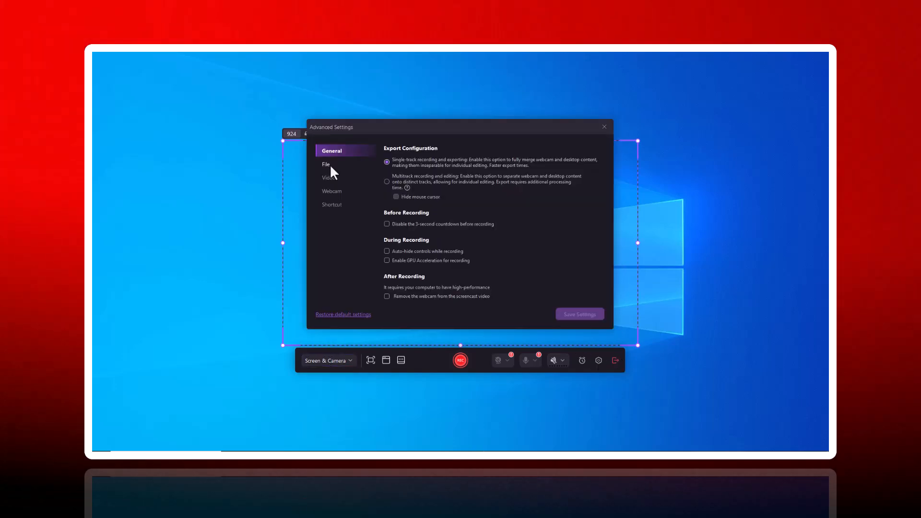
click(330, 164)
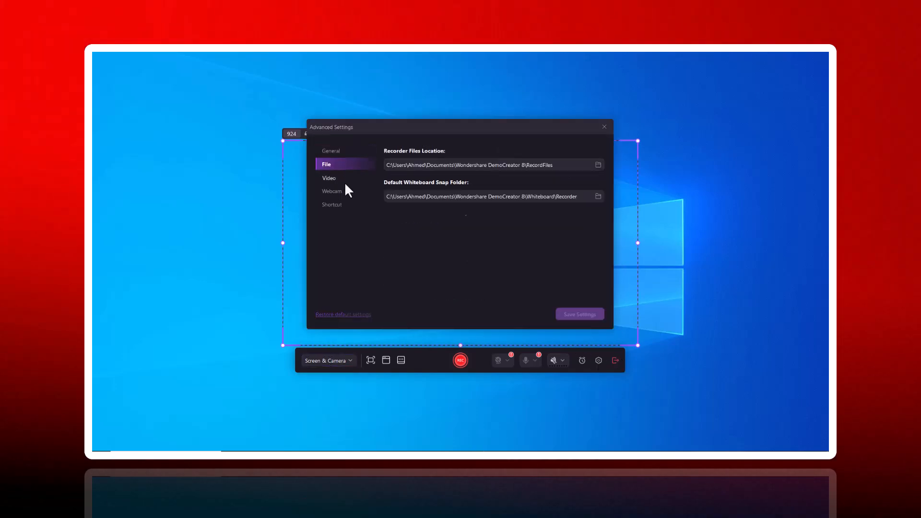
click(341, 182)
click(341, 192)
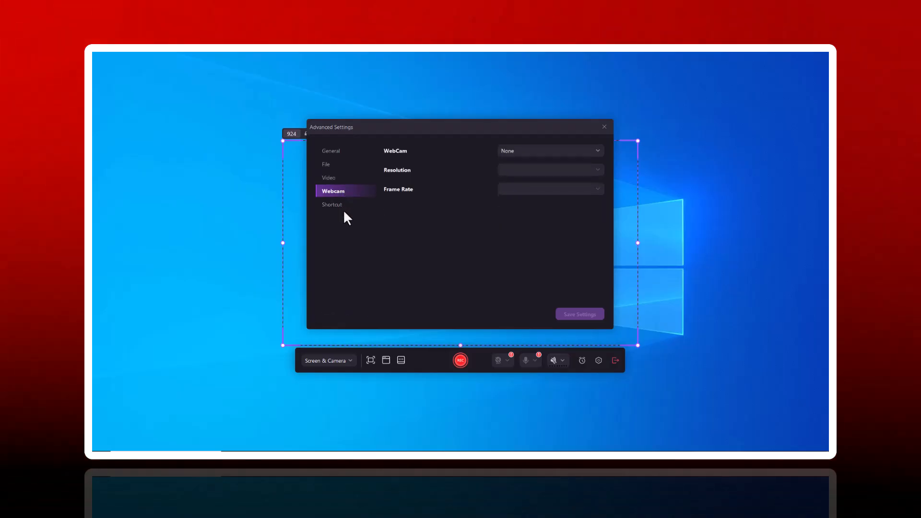
click(549, 153)
click(546, 169)
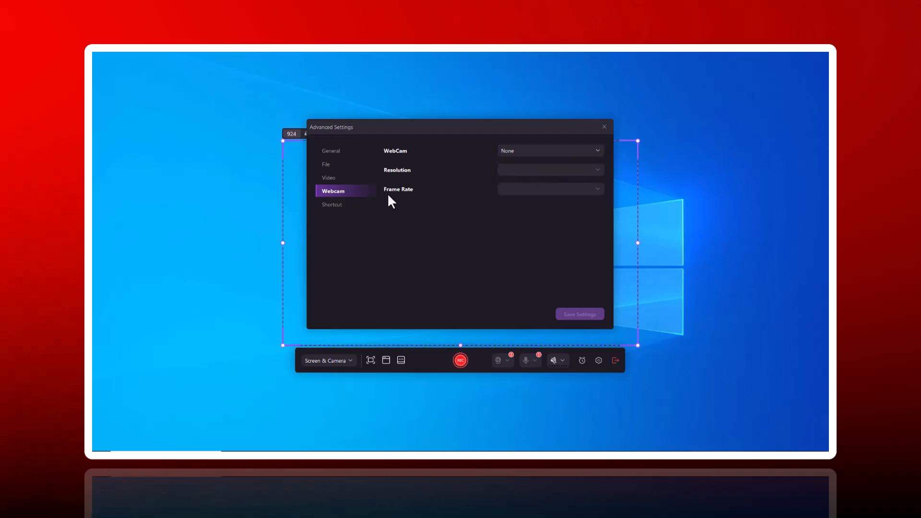
click(333, 205)
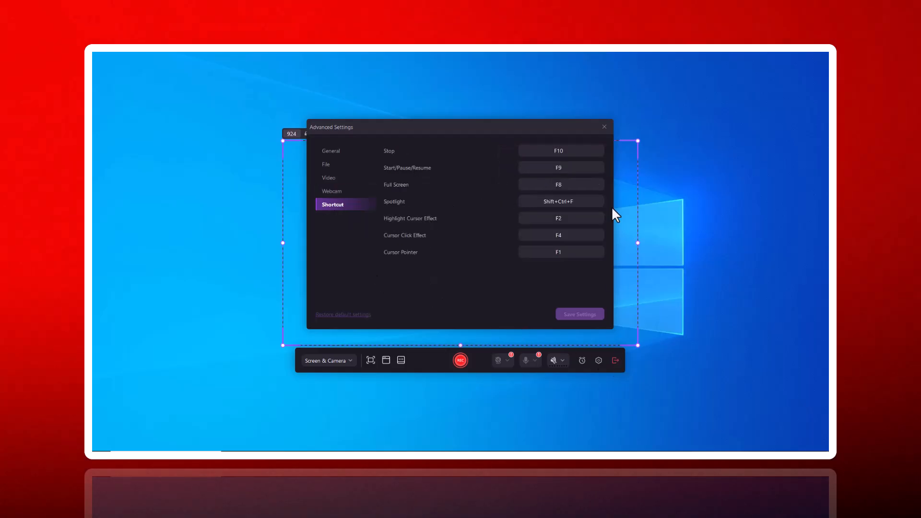
click(604, 127)
- Switch from the Screen & Camera recorder to the Camera recorder, closing the Audio recorder on the way
click(325, 361)
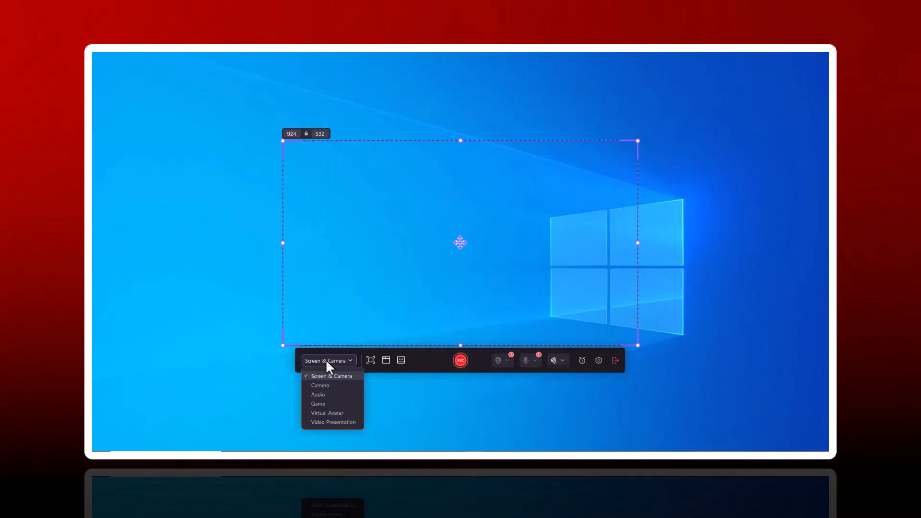
click(338, 389)
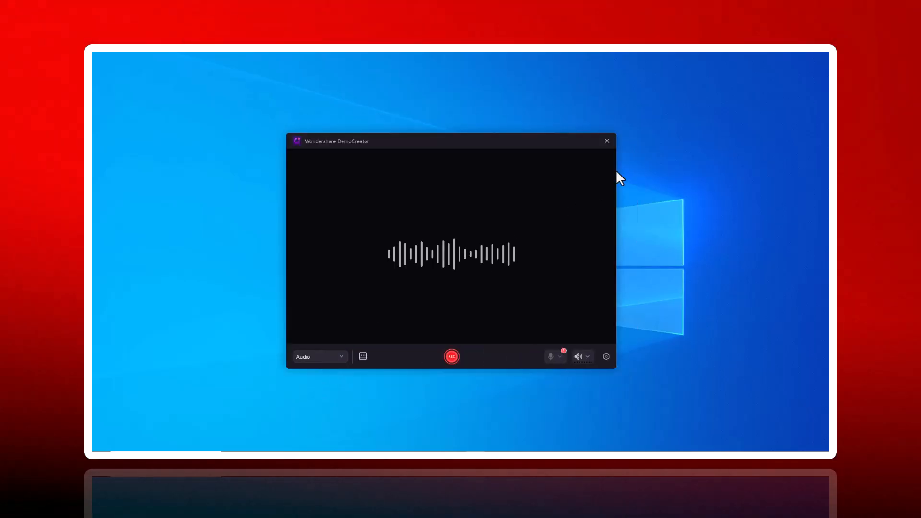
click(606, 141)
click(465, 222)
click(461, 216)
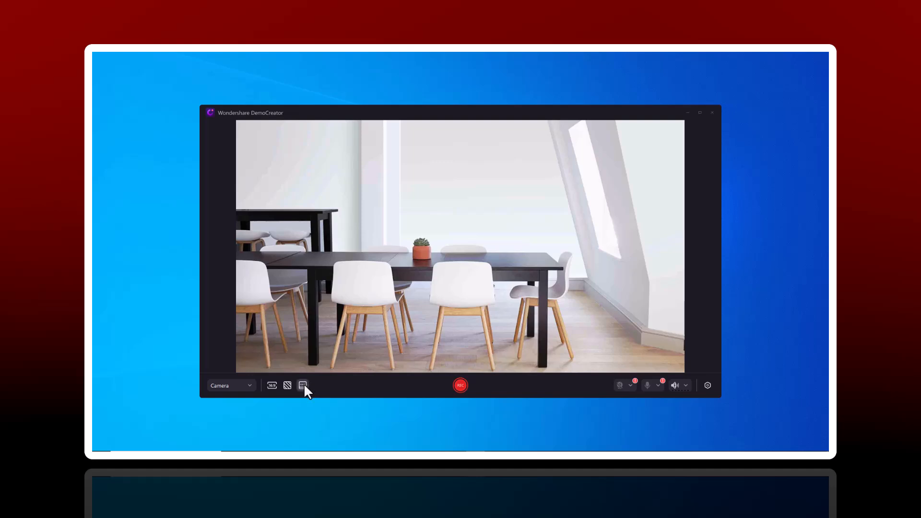
- Set the camera background to Yellow BookShelves from the Business category
click(302, 385)
click(303, 385)
click(288, 385)
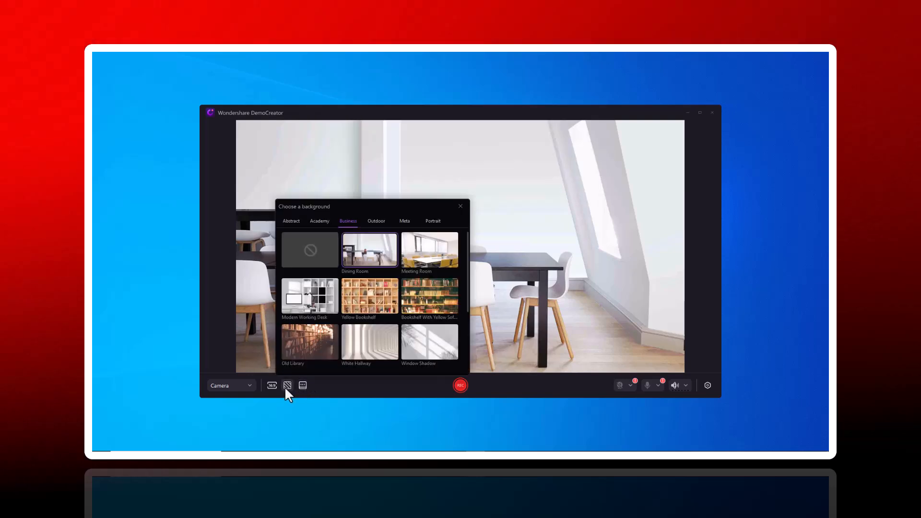
click(361, 307)
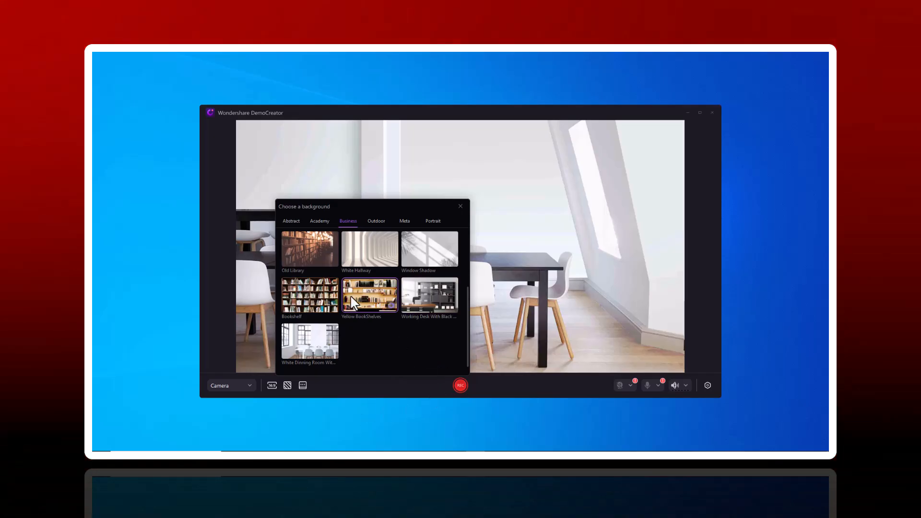
click(460, 207)
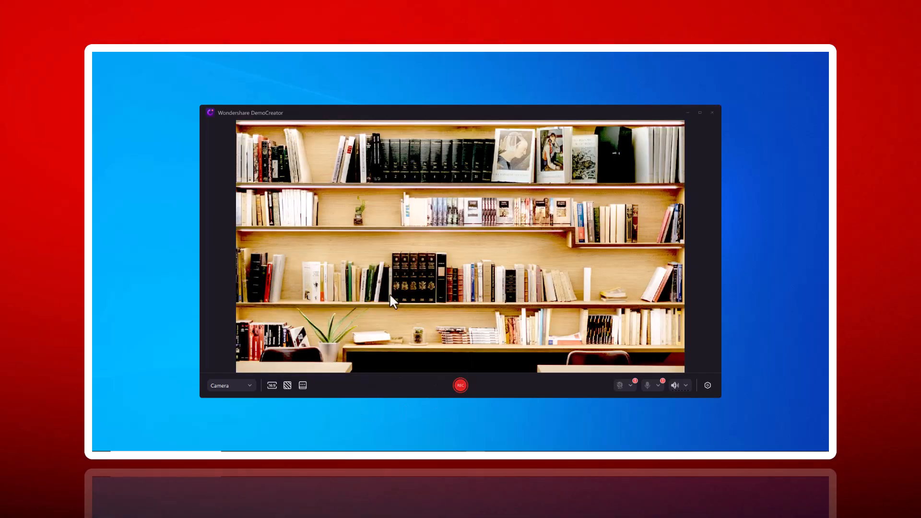
- Try the TikTok (9:16) frame for the camera recording and settle on the Instagram (1:1) aspect ratio
click(272, 385)
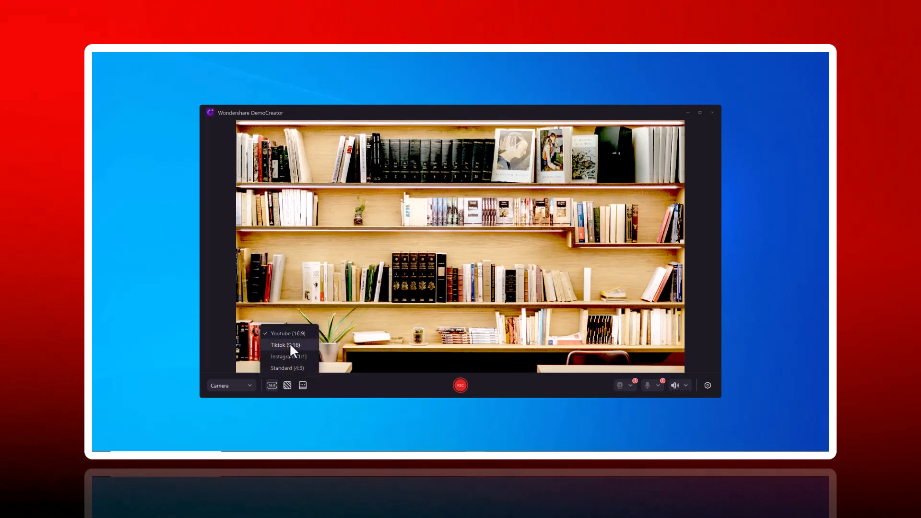
click(289, 342)
click(272, 385)
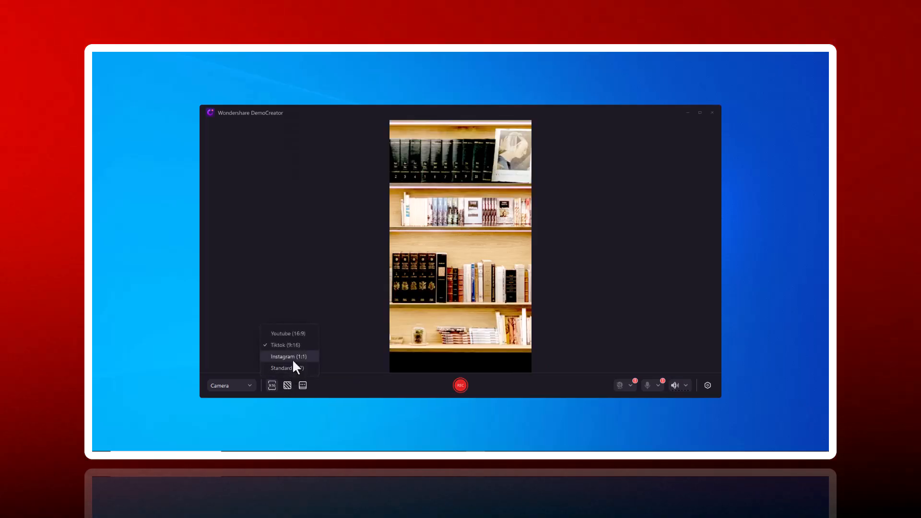
click(291, 358)
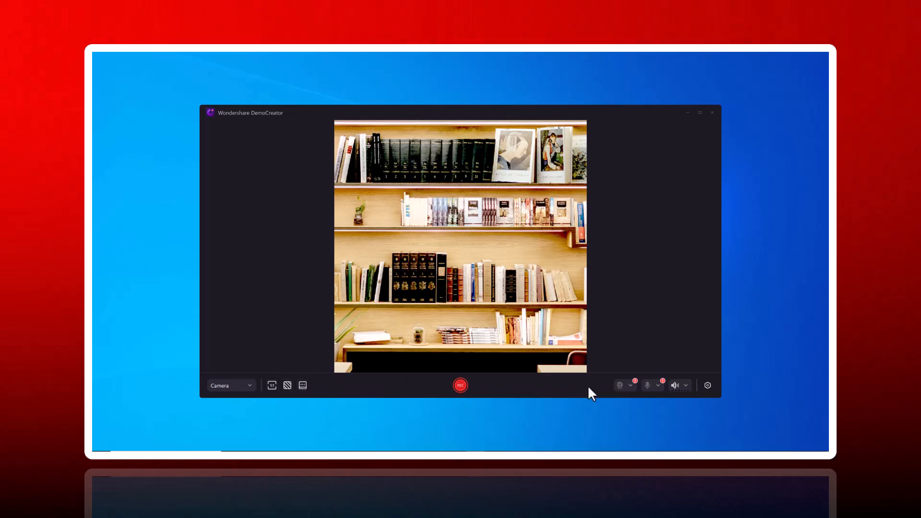
- Check the background chooser and the teleprompter, and start the camera recording
click(287, 386)
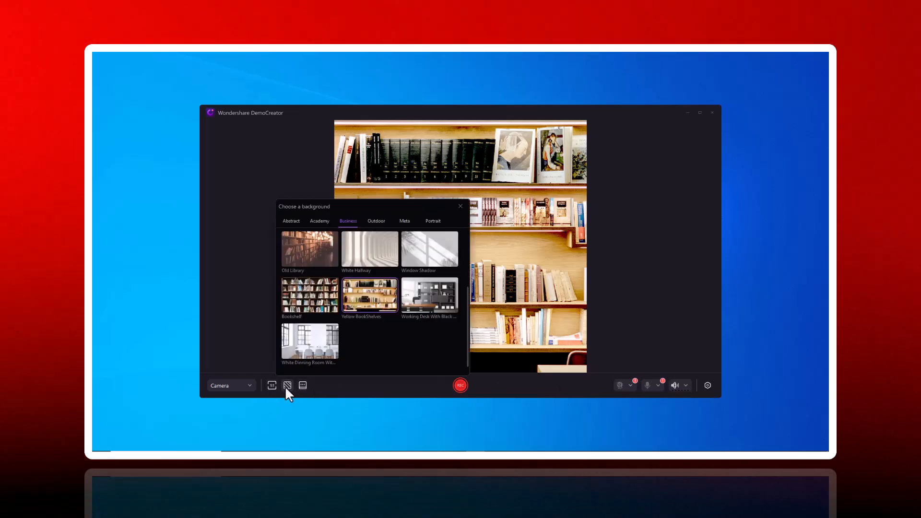
click(287, 386)
click(303, 386)
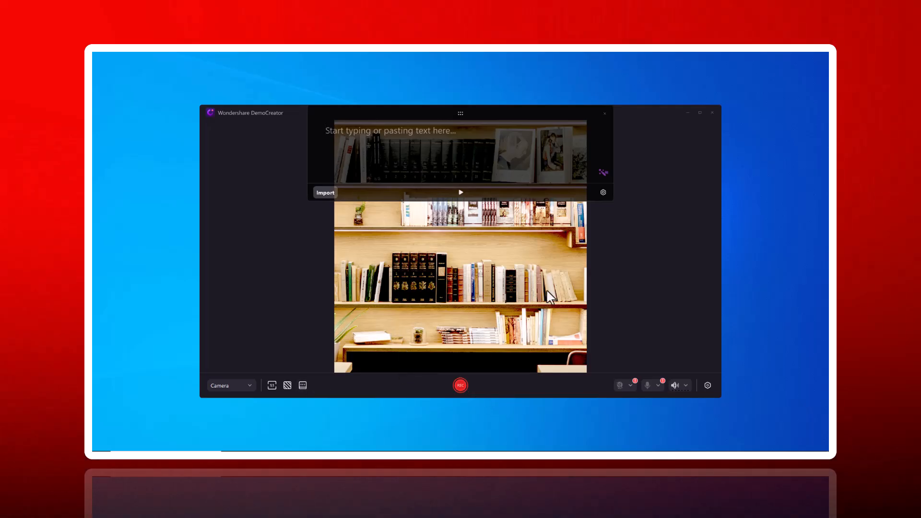
click(603, 114)
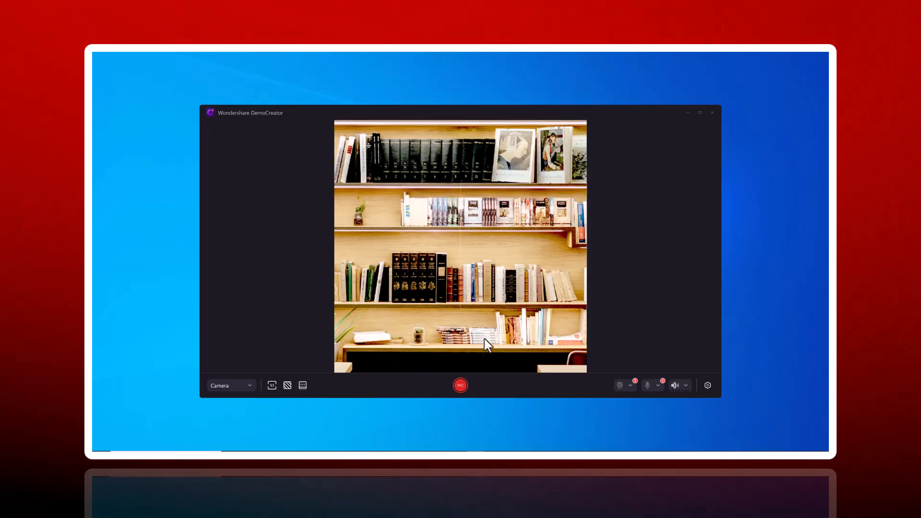
click(462, 386)
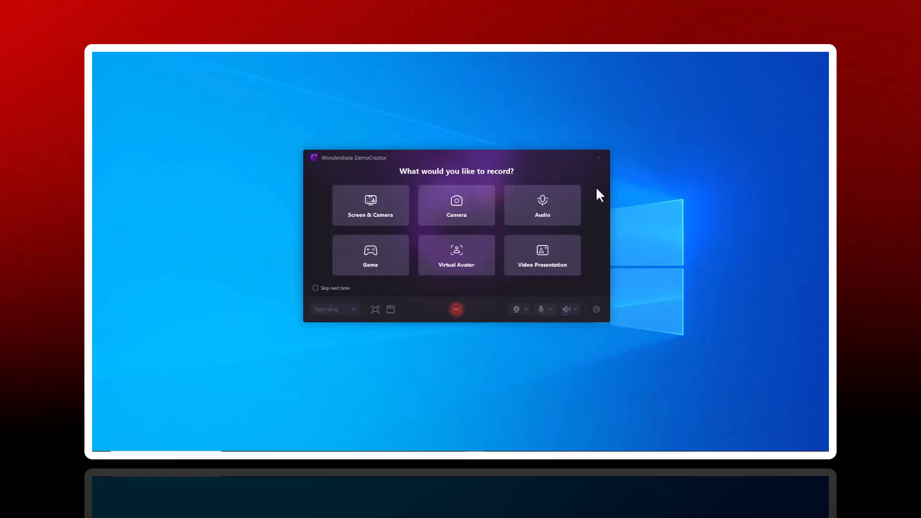
- Record a short clip with the Audio recorder and open it in the video editor
click(562, 212)
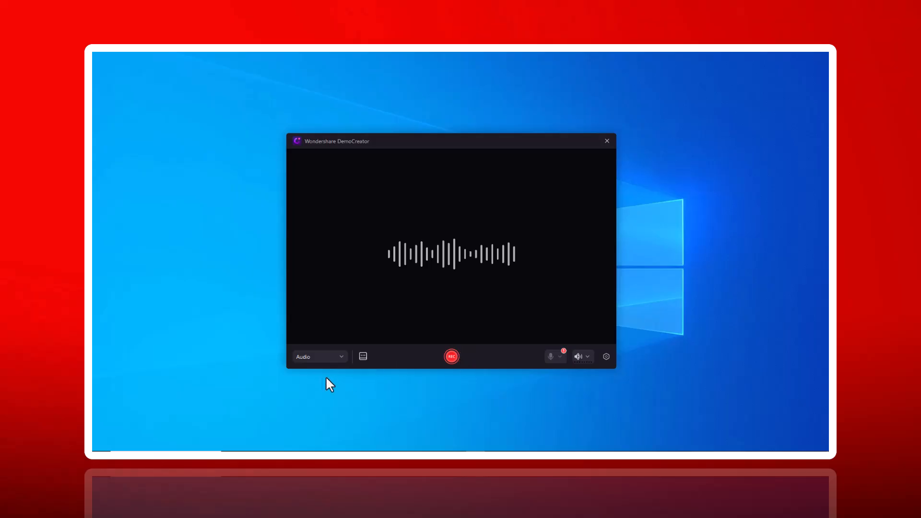
click(320, 357)
click(325, 360)
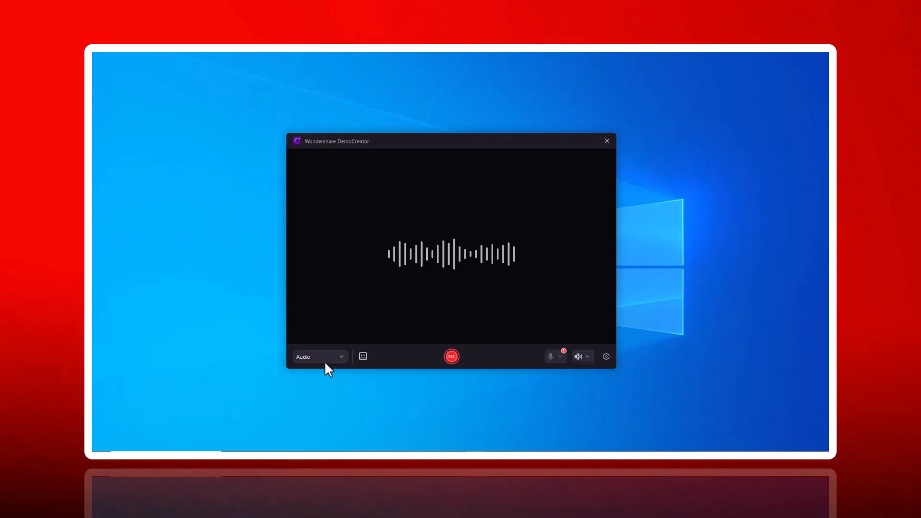
click(452, 357)
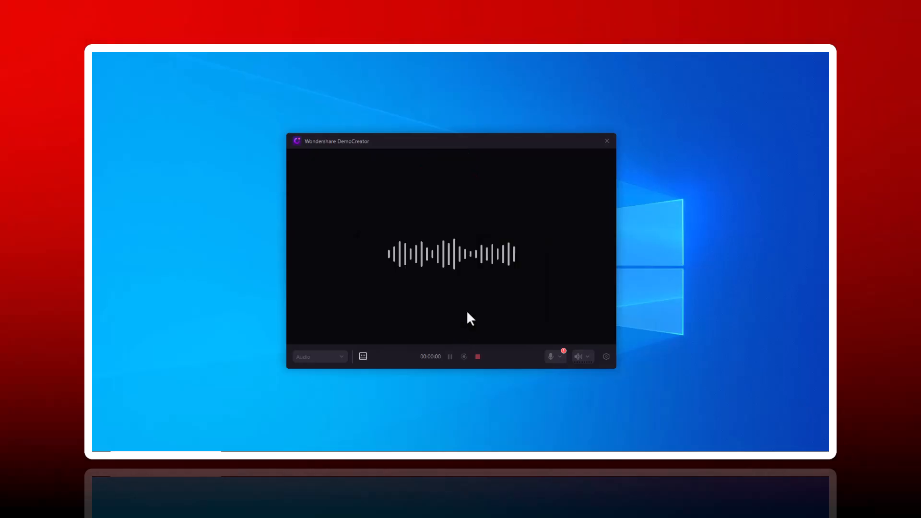
click(477, 357)
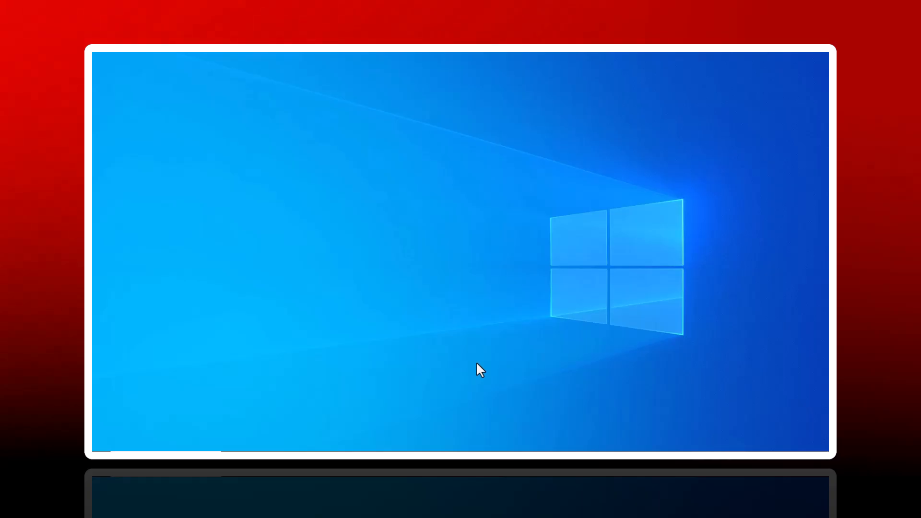
click(620, 376)
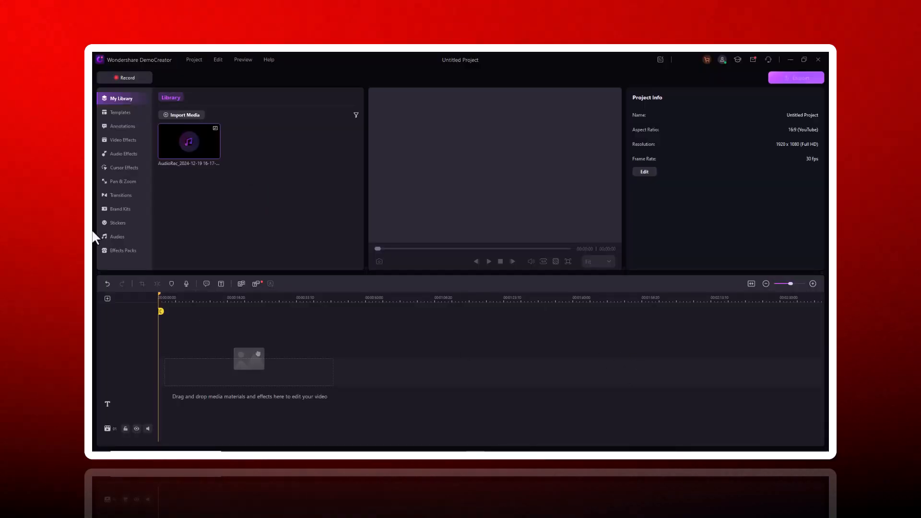
- Place the recorded audio clip at the start of the timeline and show its audio and speed properties
drag(181, 148, 179, 389)
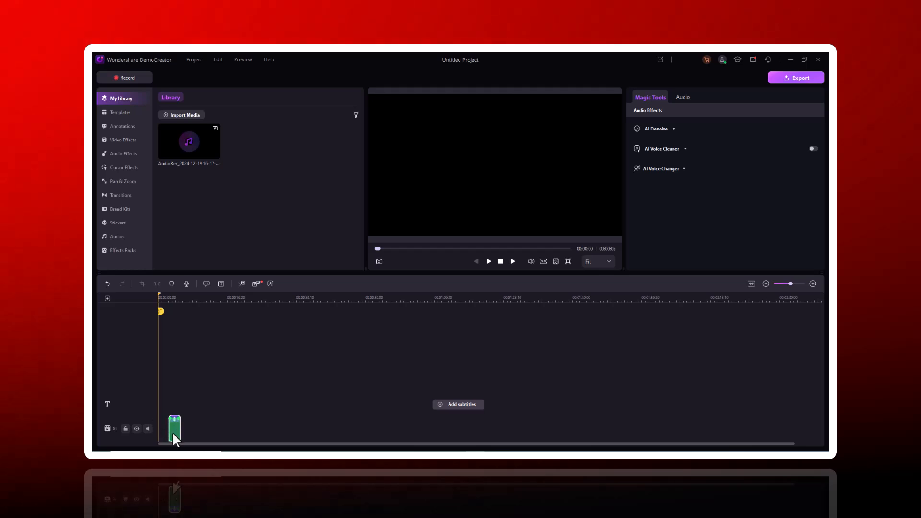
drag(175, 428, 150, 441)
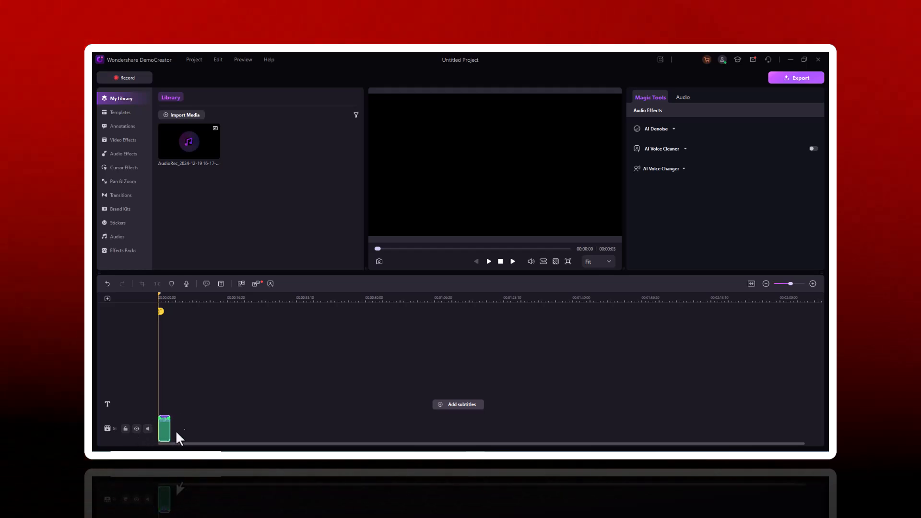
click(683, 97)
scroll(689, 178, down, 3)
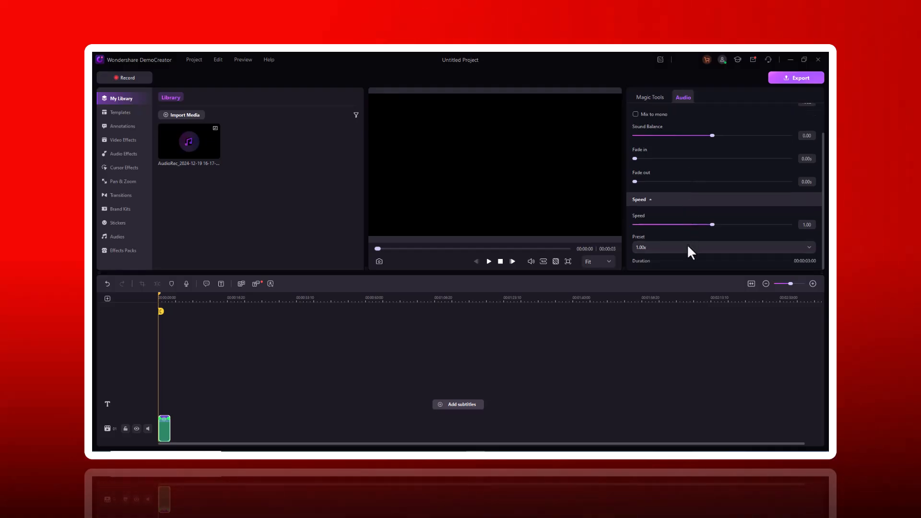
- Review the audio clip's Magic Tools effects and close the video editor
scroll(686, 243, up, 3)
click(645, 101)
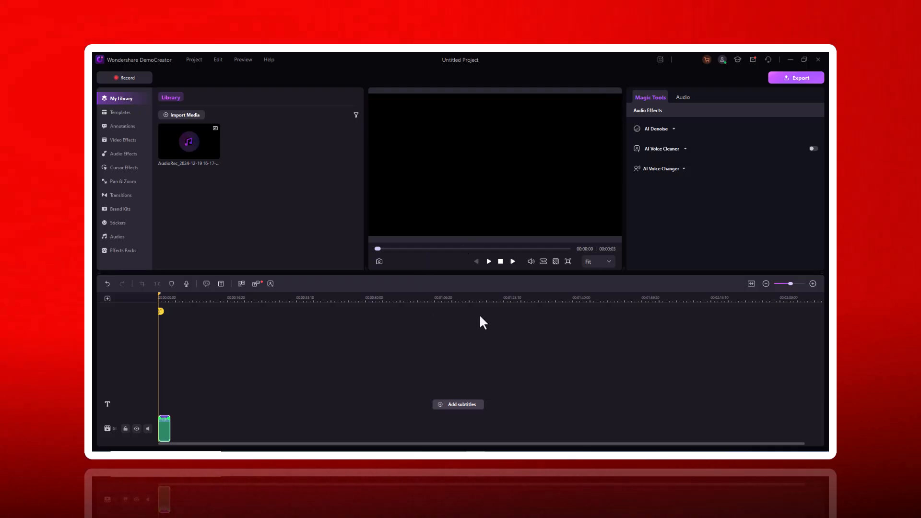
click(817, 60)
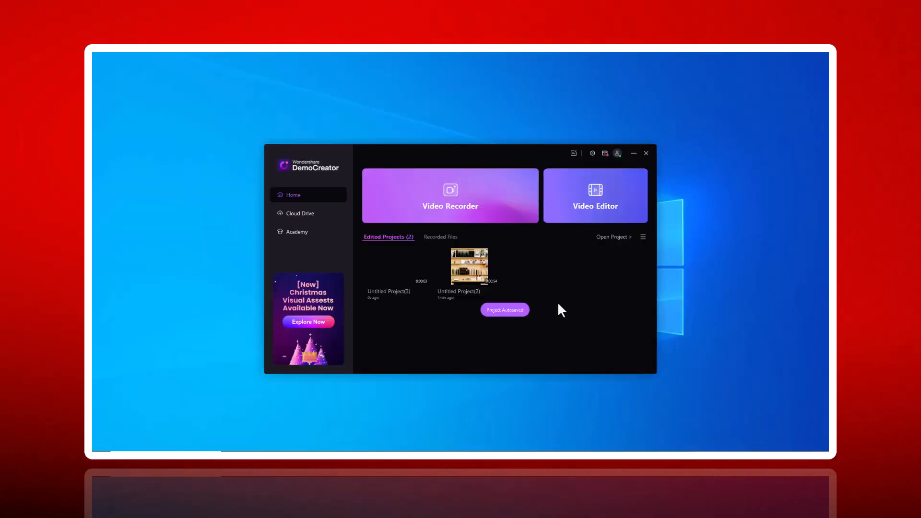
- Open the Virtual Avatar recorder, browse the ACG and Cartoon avatars, and choose the last avatar in the All category
click(443, 210)
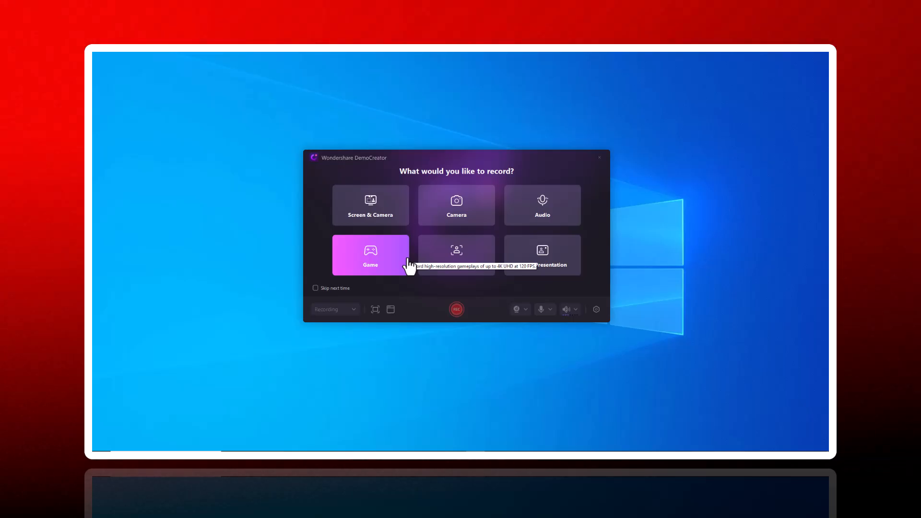
click(446, 269)
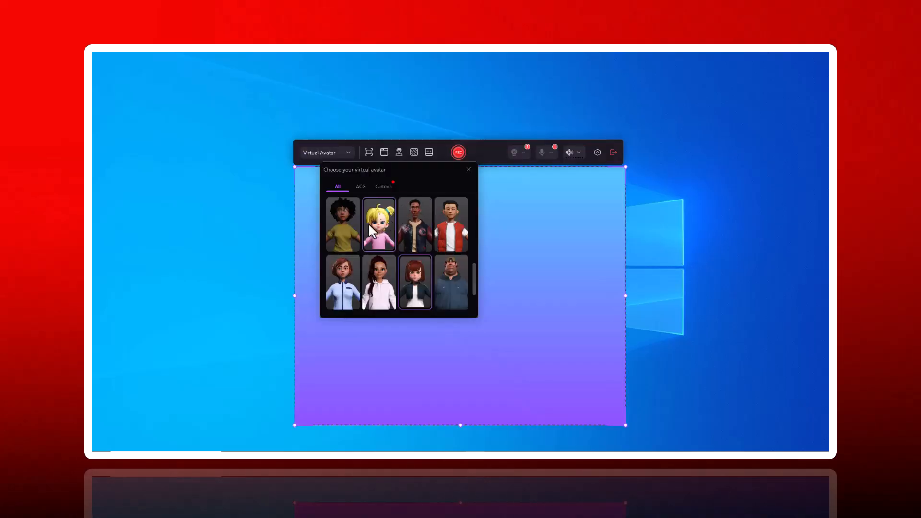
click(384, 187)
click(359, 189)
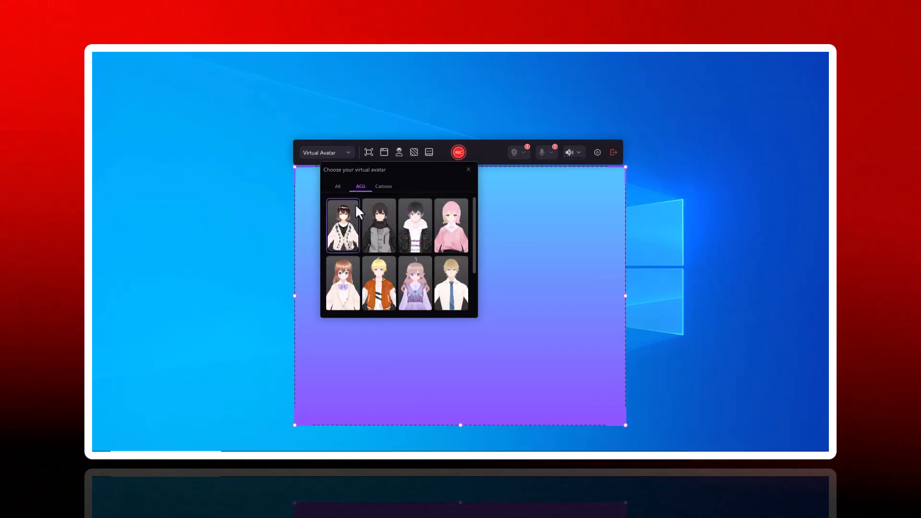
click(338, 187)
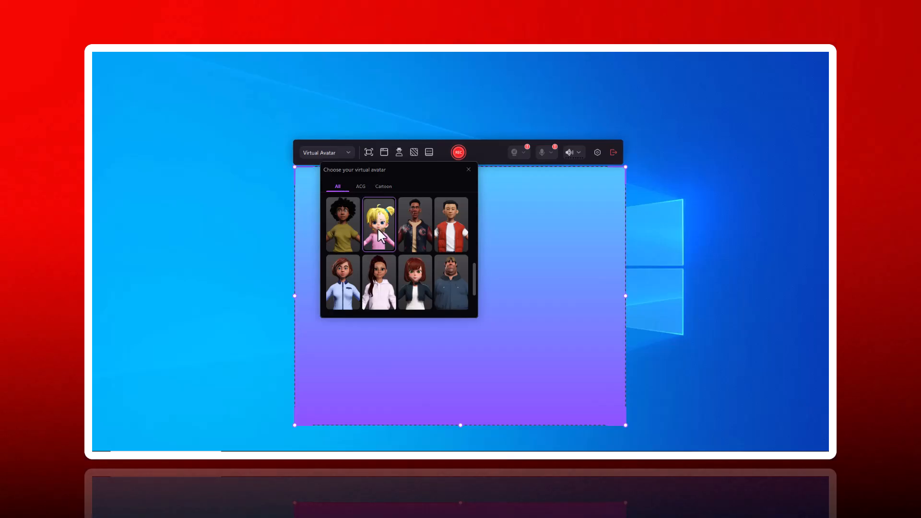
scroll(432, 226, down, 2)
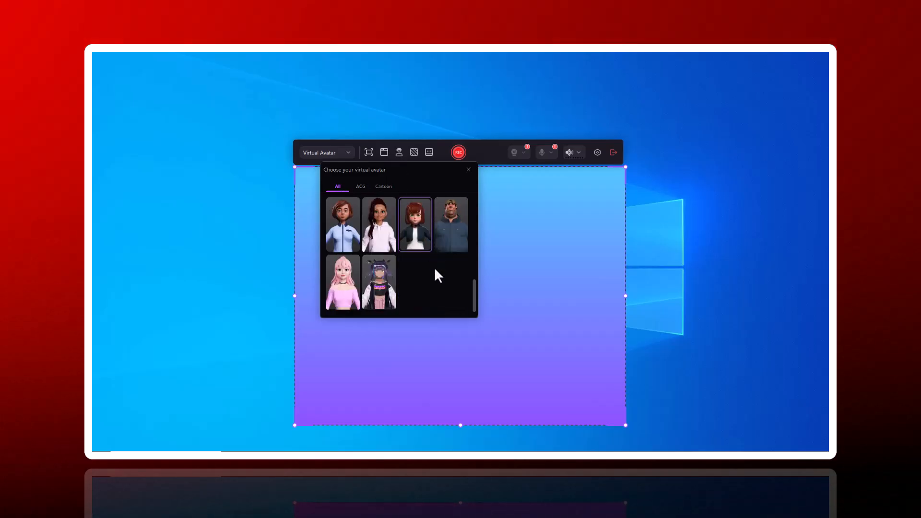
click(374, 289)
click(398, 152)
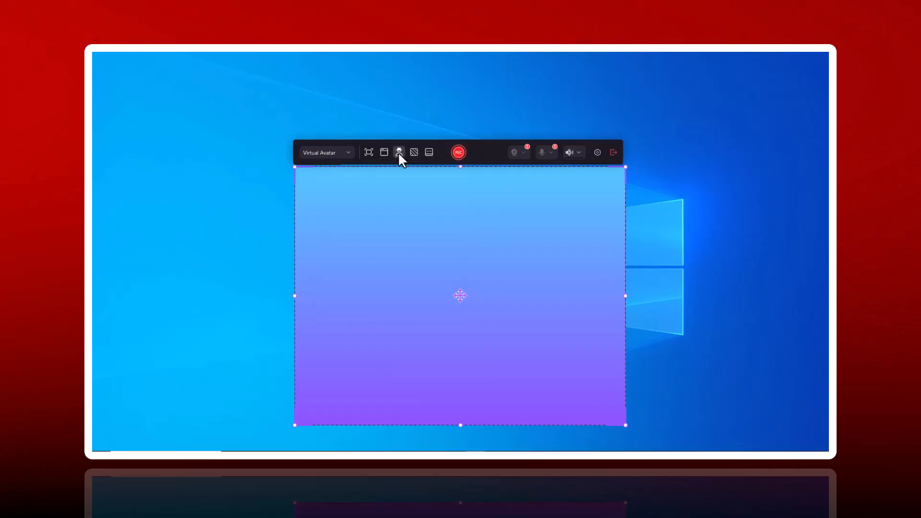
- Try the Color Block background for the avatar recording and settle on the classroom chalkboard background
click(414, 153)
scroll(428, 268, down, 2)
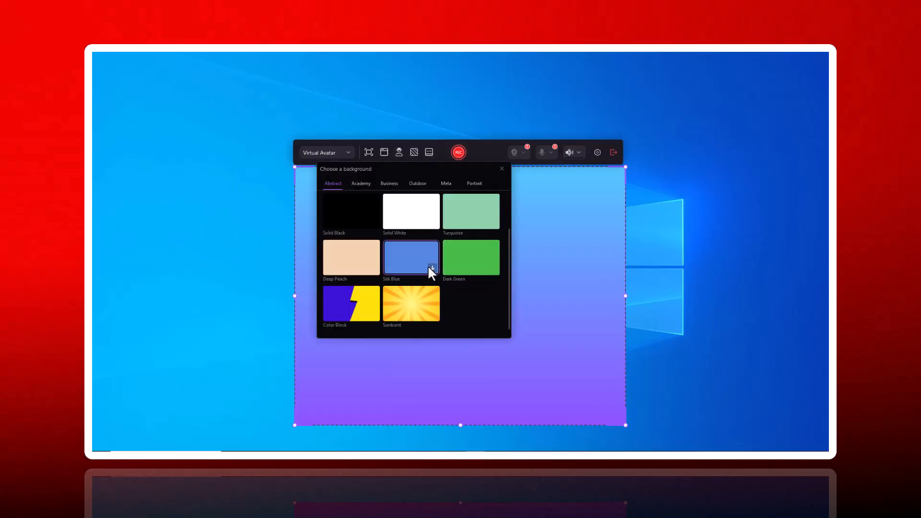
click(354, 304)
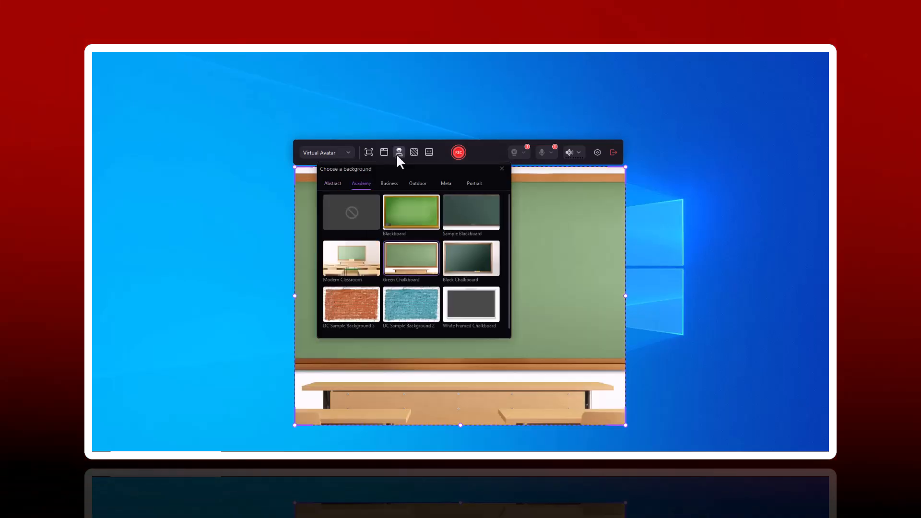
- Change the virtual avatar to the blonde Cartoon girl in the pink top and close the avatar chooser
click(398, 153)
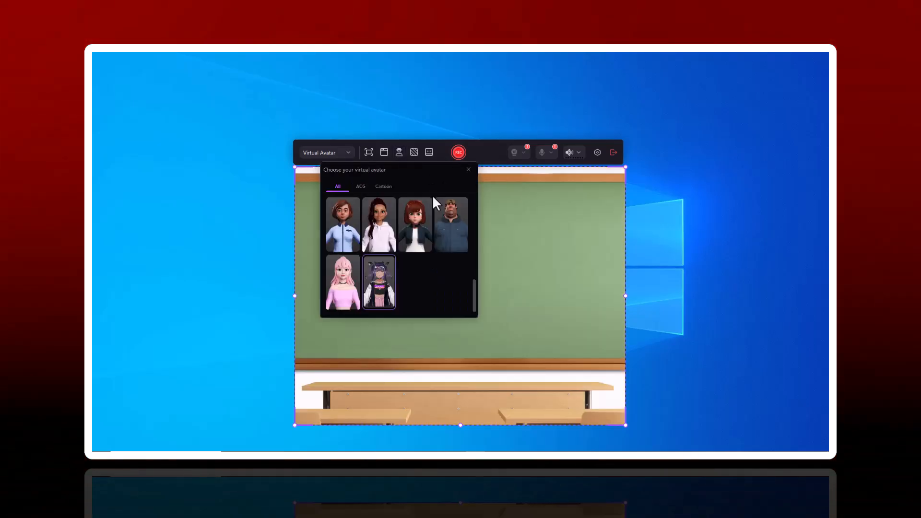
scroll(393, 236, up, 5)
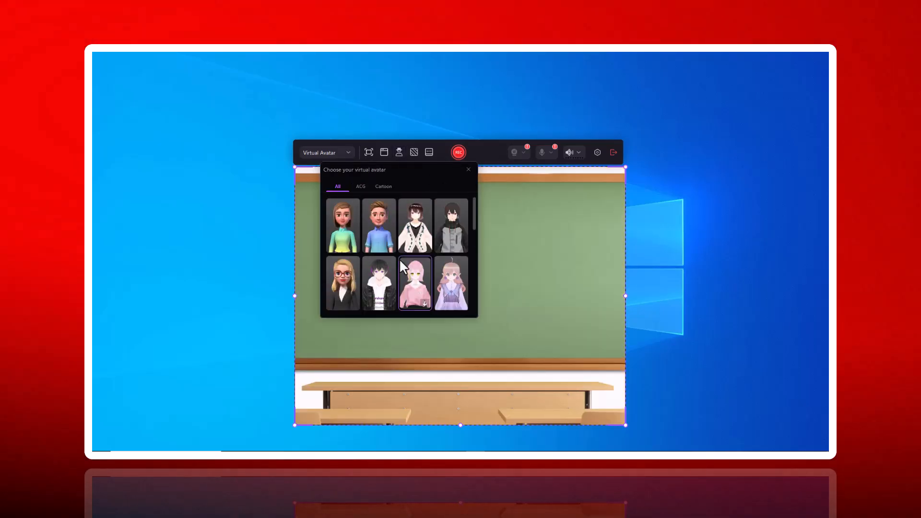
click(361, 186)
click(384, 187)
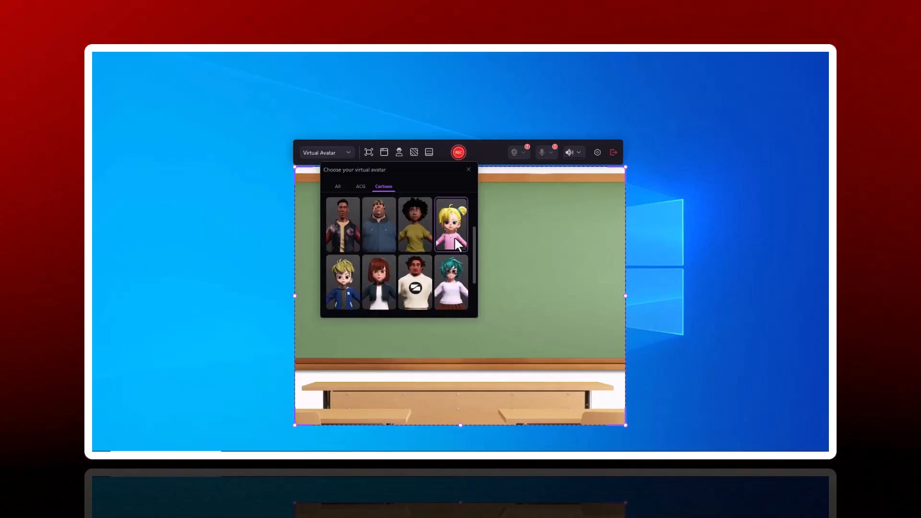
click(338, 152)
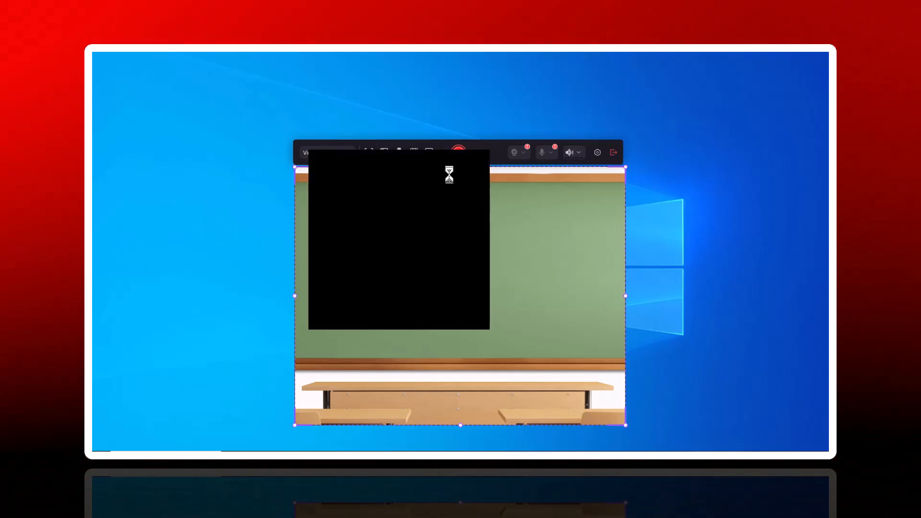
click(456, 233)
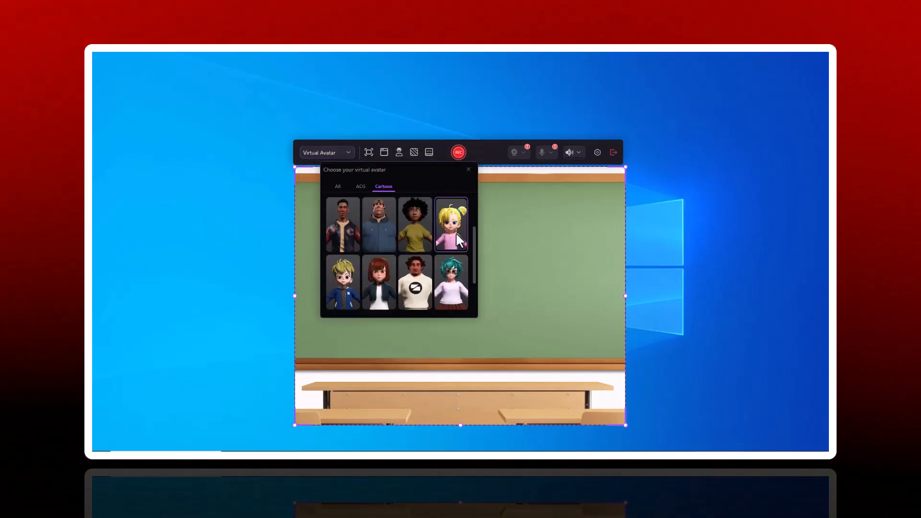
click(468, 171)
- Move the avatar recording frame higher on the desktop and check the teleprompter
drag(456, 308, 461, 271)
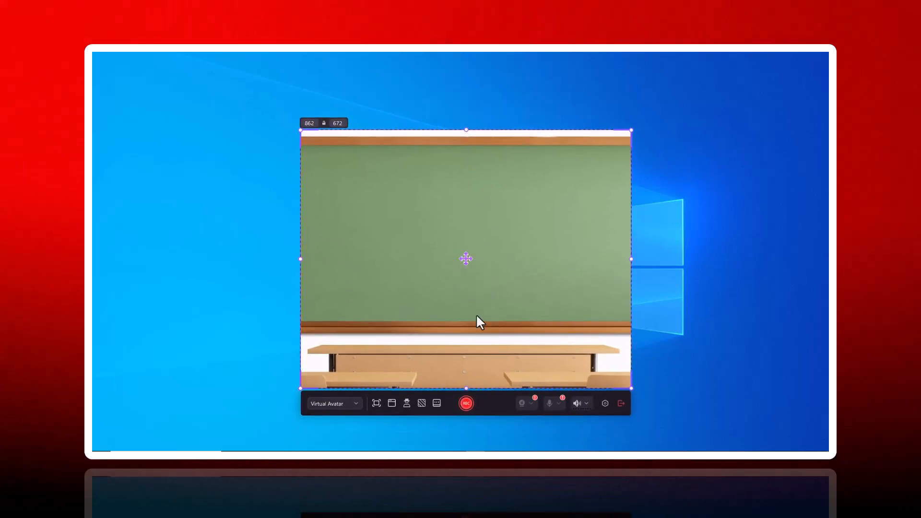
click(436, 403)
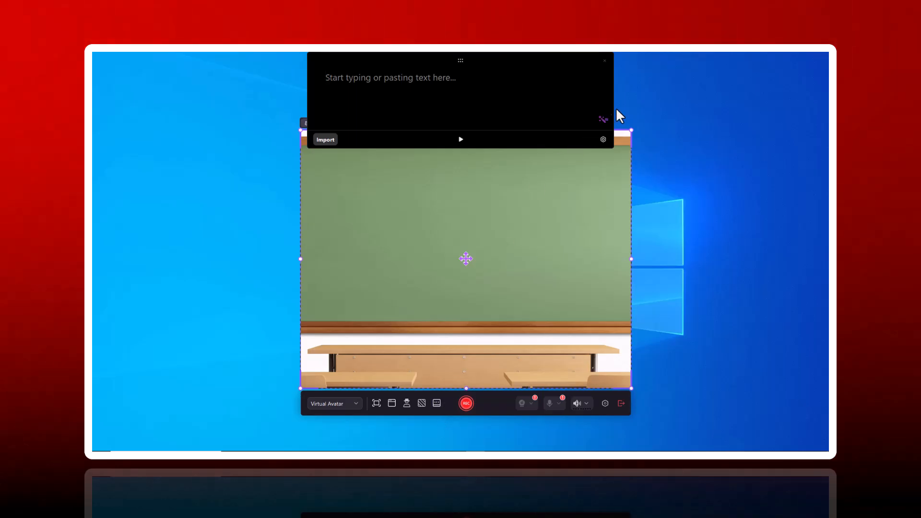
click(604, 61)
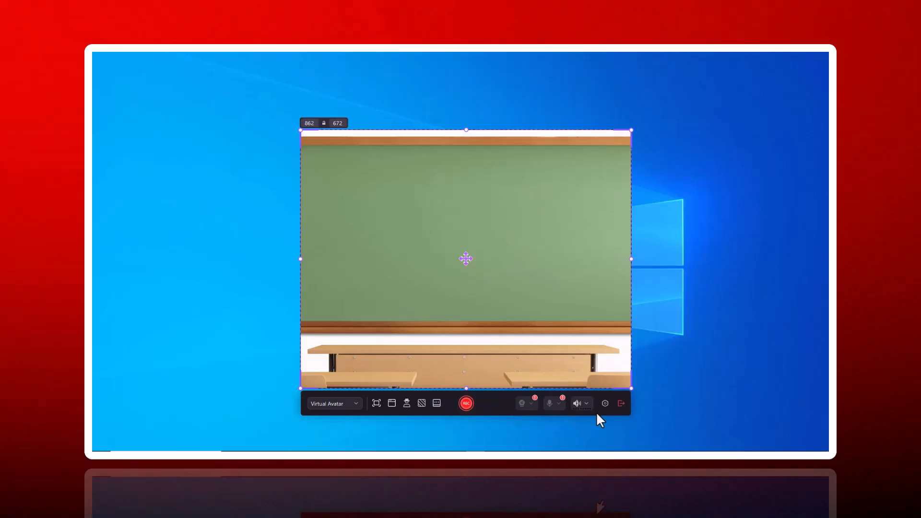
click(375, 405)
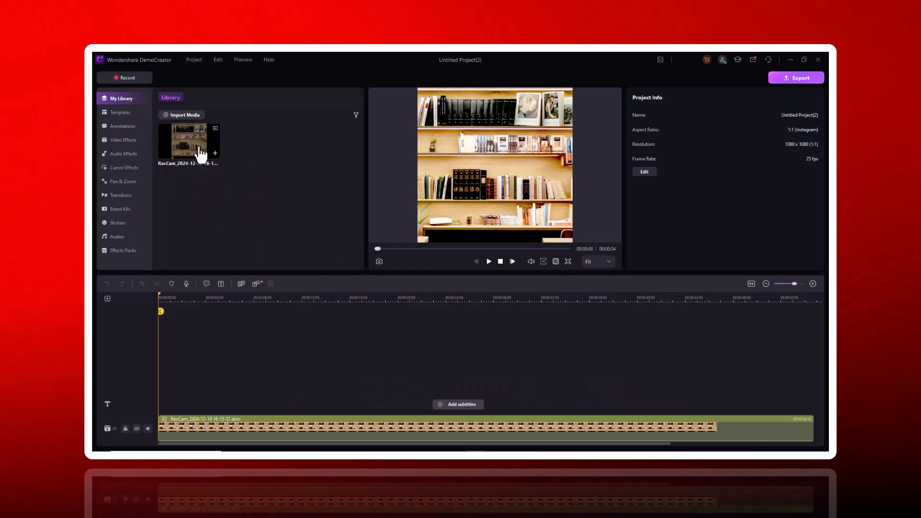
- Split the camera recording on the timeline at about 4 seconds and 8 seconds
click(261, 432)
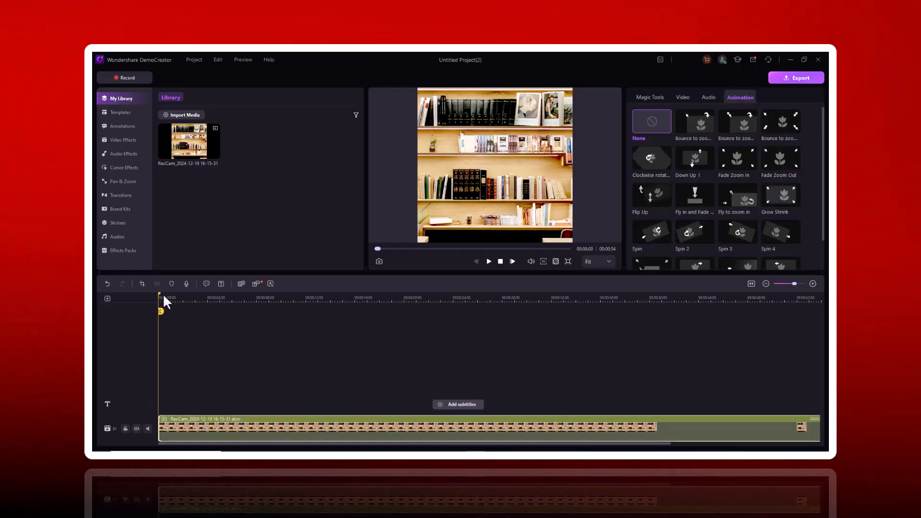
drag(162, 310, 260, 310)
click(207, 308)
click(259, 307)
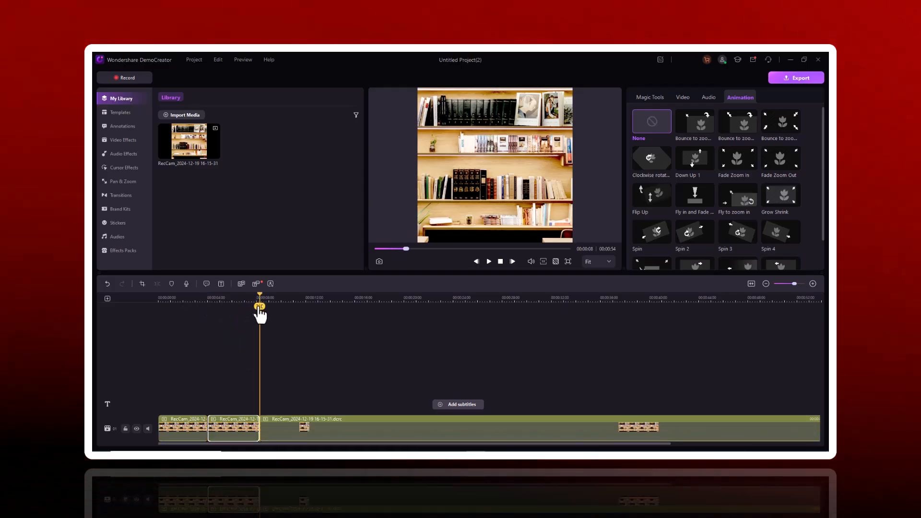
- Set the middle segment's speed to 2.23 and remove the gap between it and the last segment
click(232, 433)
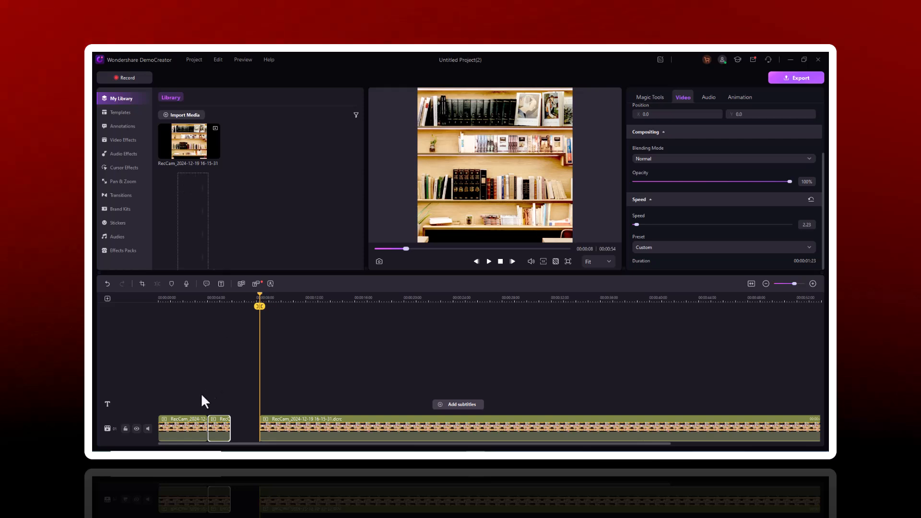
drag(189, 143, 261, 438)
key(Delete)
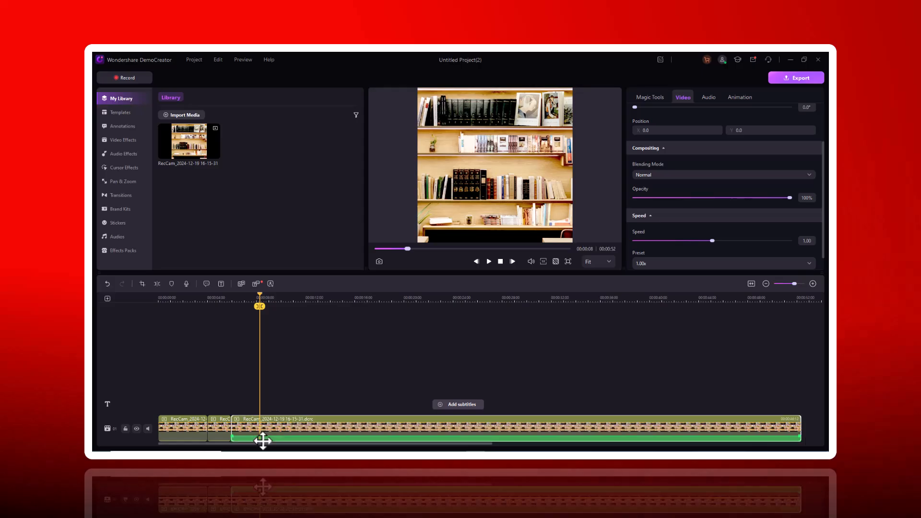
- Look through the Pan & Zoom presets, the annotations and the video templates
click(135, 180)
scroll(251, 206, down, 1)
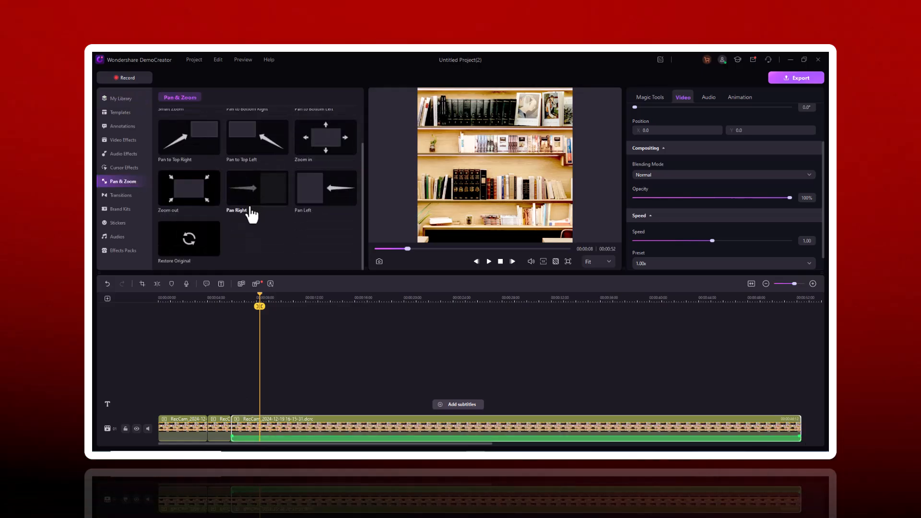
click(117, 127)
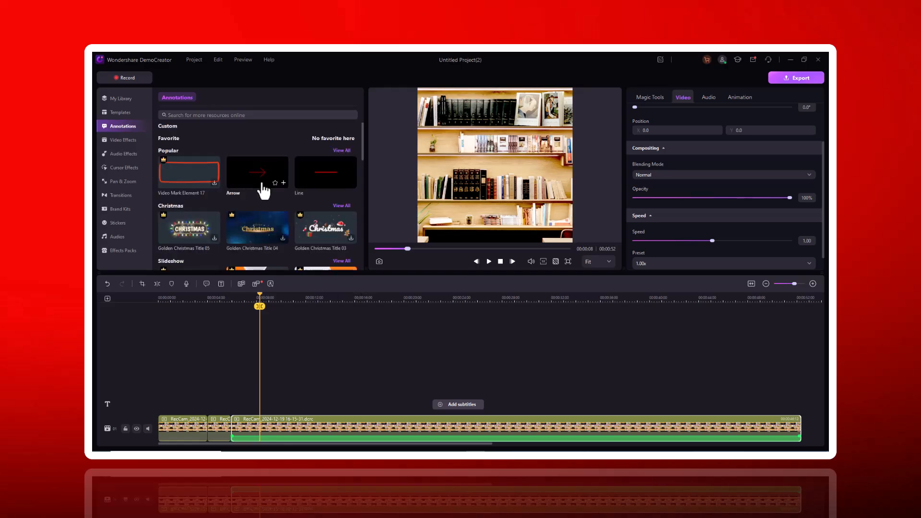
scroll(254, 223, down, 5)
scroll(250, 229, down, 1)
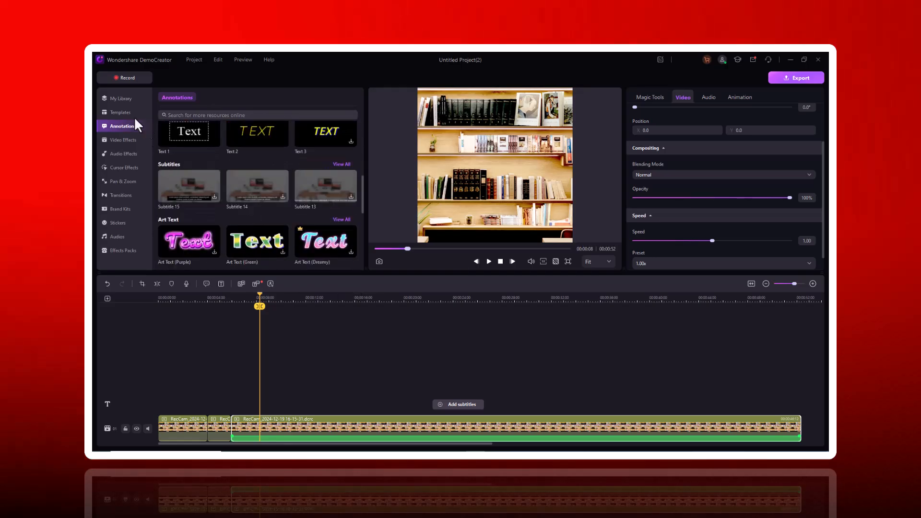
click(123, 111)
scroll(278, 195, down, 2)
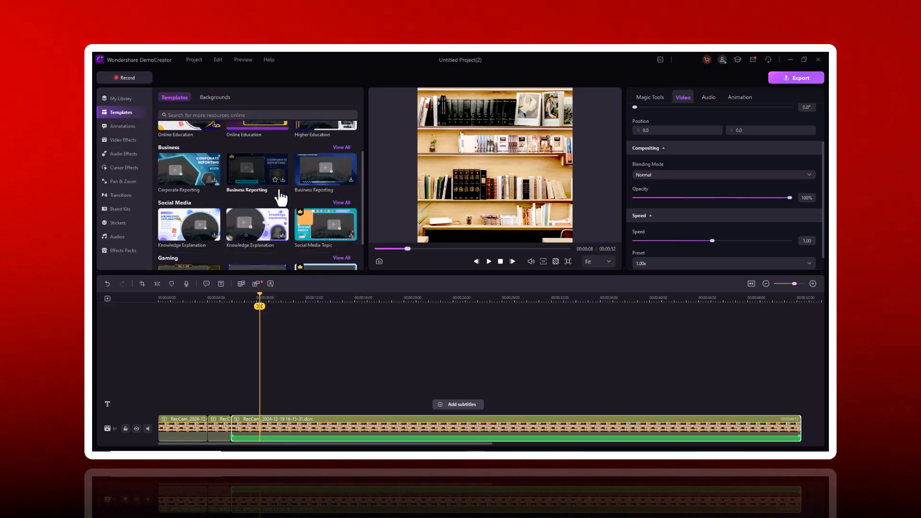
- Look through the audio effects, video effects and cursor effects
click(126, 154)
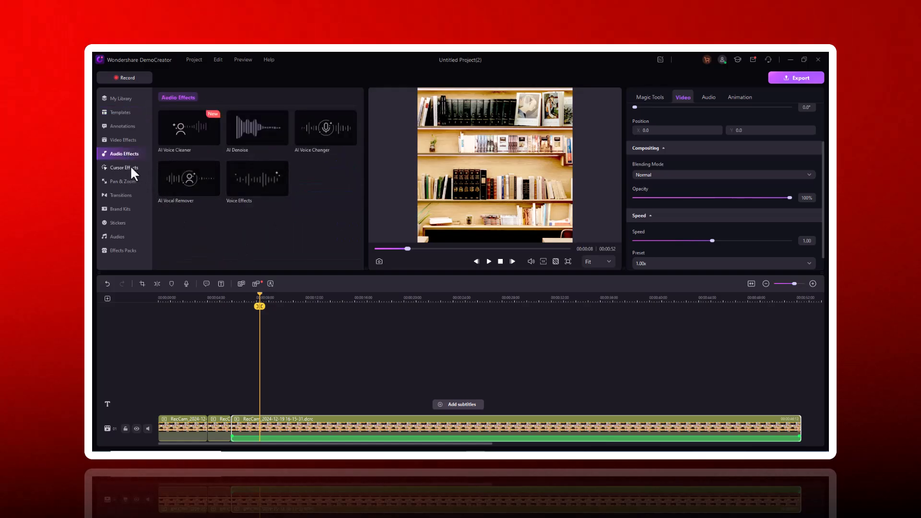
click(123, 140)
scroll(216, 199, down, 1)
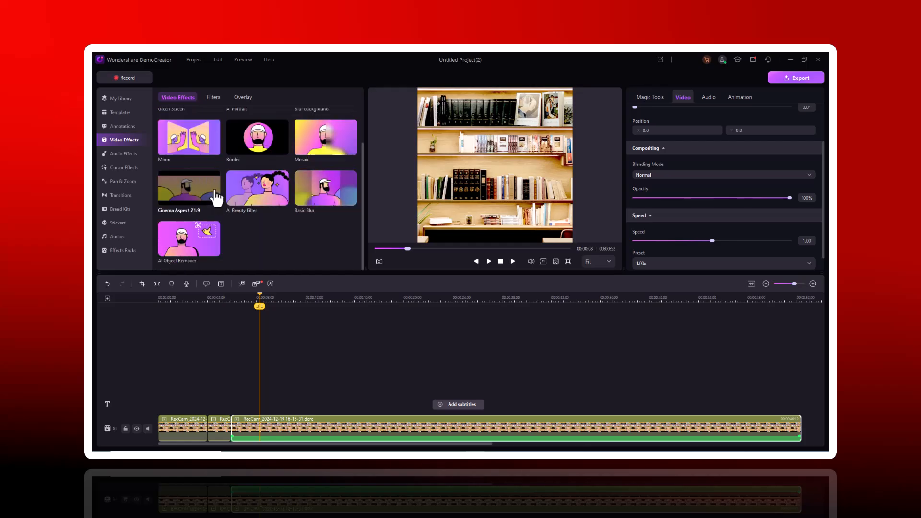
click(137, 167)
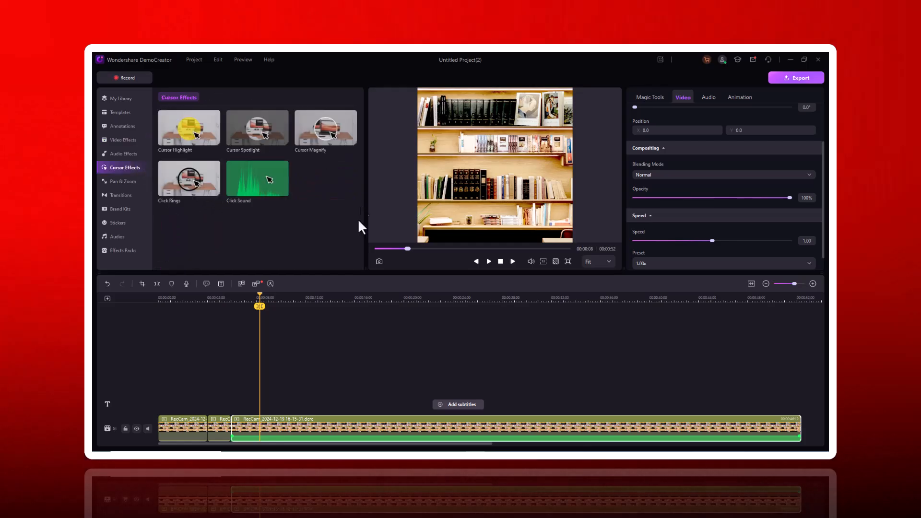
- Browse the transitions and the Brand Kits openers
click(128, 195)
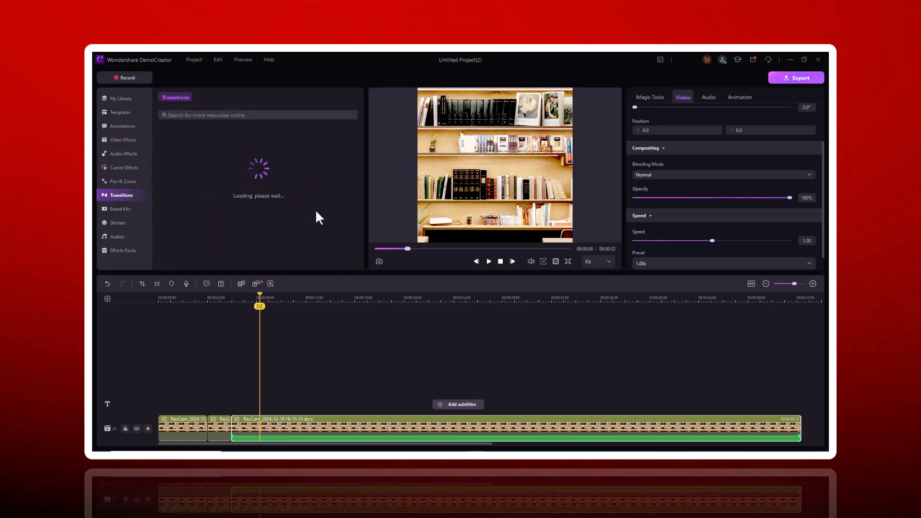
scroll(249, 197, down, 2)
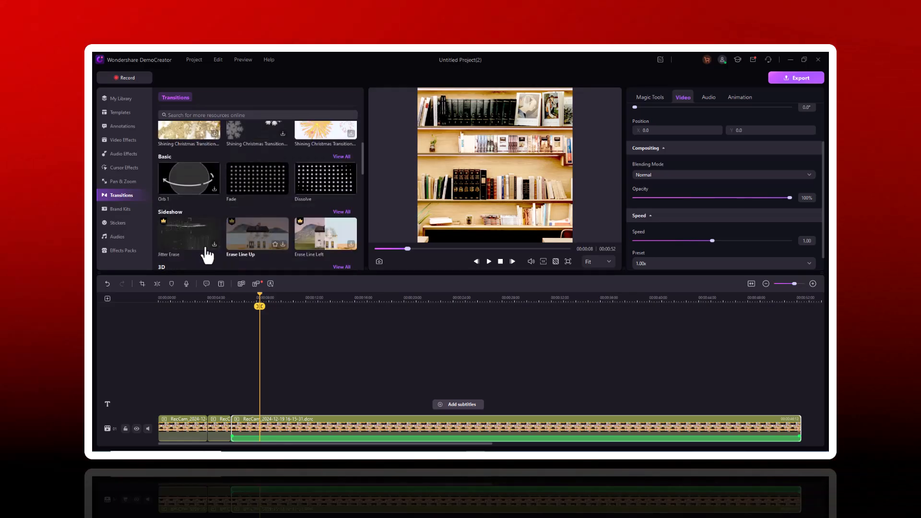
click(120, 209)
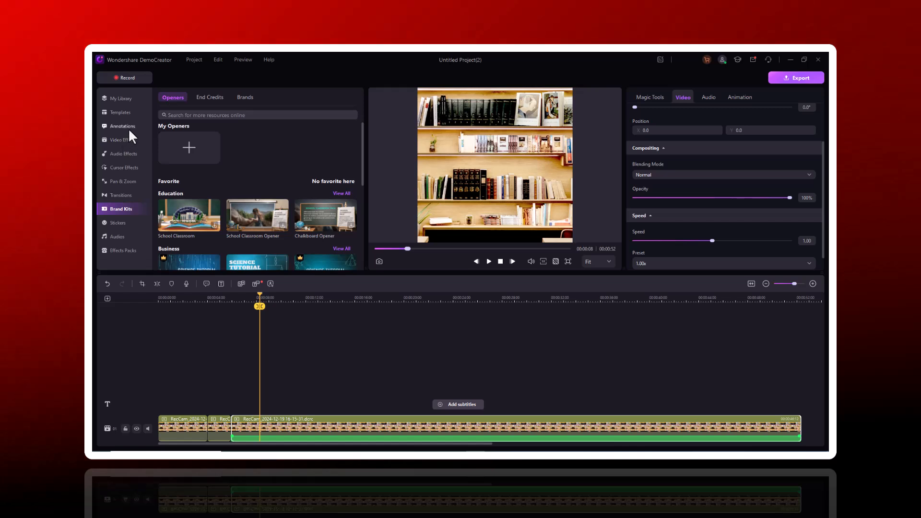
- Revisit the cursor effects and Pan & Zoom presets, and show the first video effects, including Green Screen
click(128, 166)
click(127, 181)
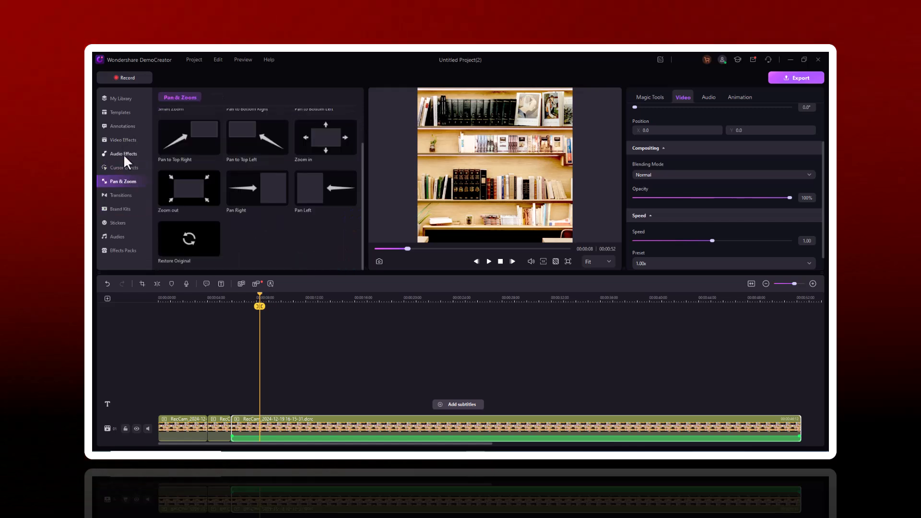
click(125, 140)
scroll(228, 191, up, 2)
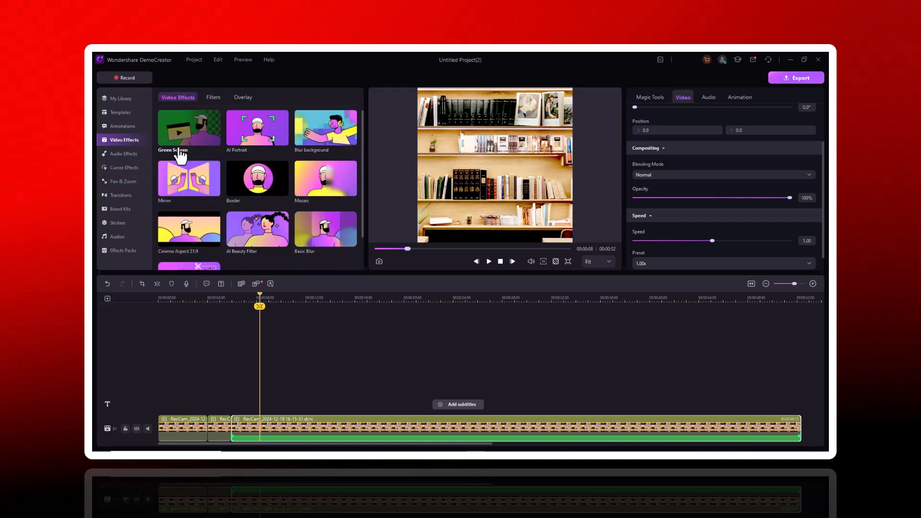
- Look through the remaining video effects and the Effects Packs, including the Christmas, Education, Game and Metaverse categories
scroll(201, 208, down, 1)
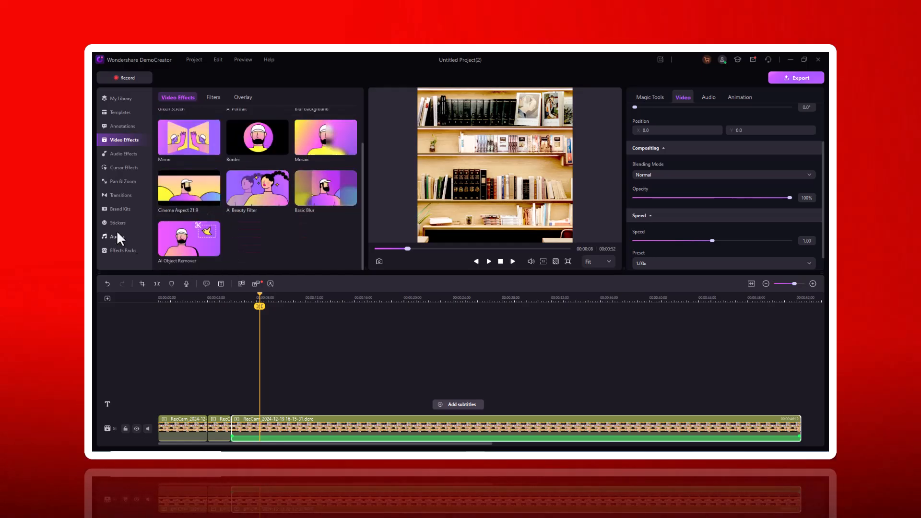
click(117, 250)
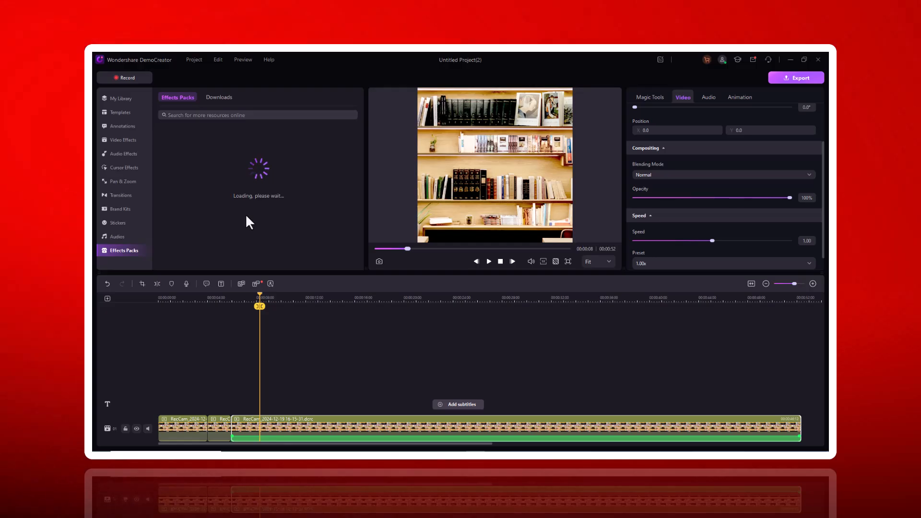
scroll(268, 240, down, 3)
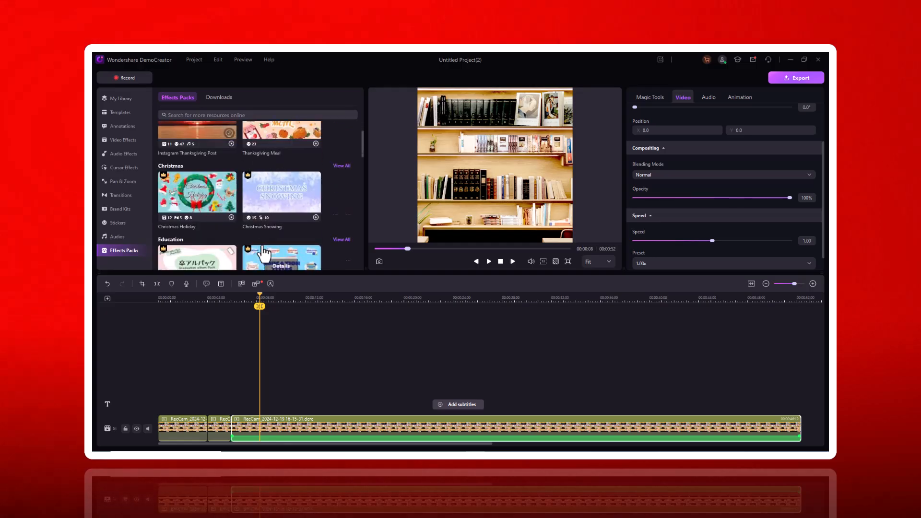
scroll(266, 257, down, 5)
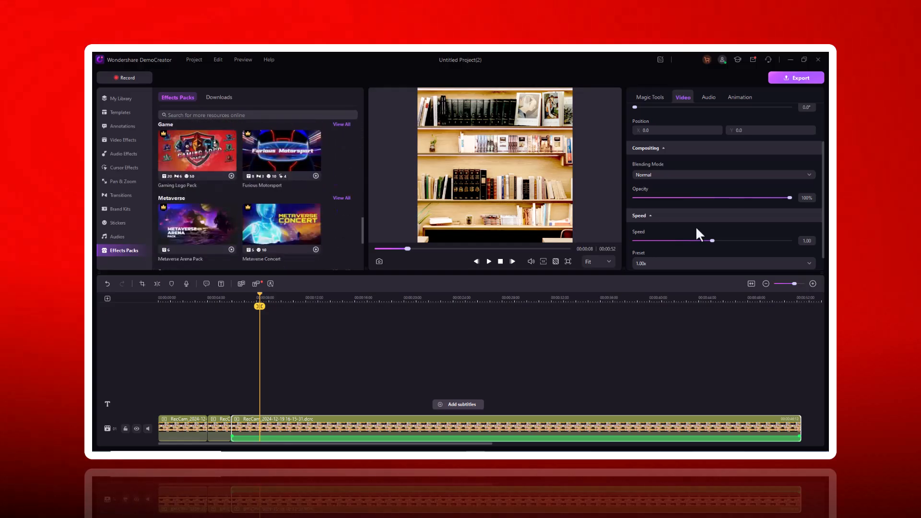
- Open the project's export settings, review the available file formats and choose MP4
click(808, 77)
click(441, 156)
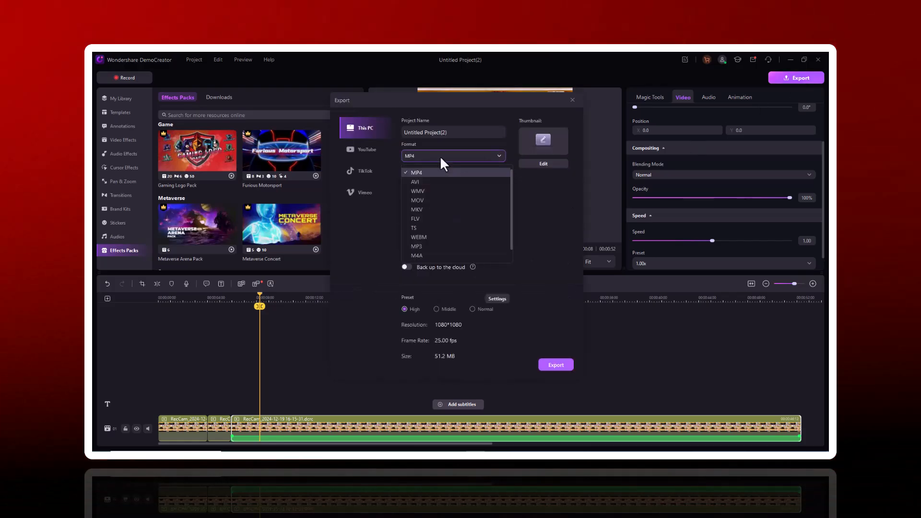
scroll(439, 250, down, 1)
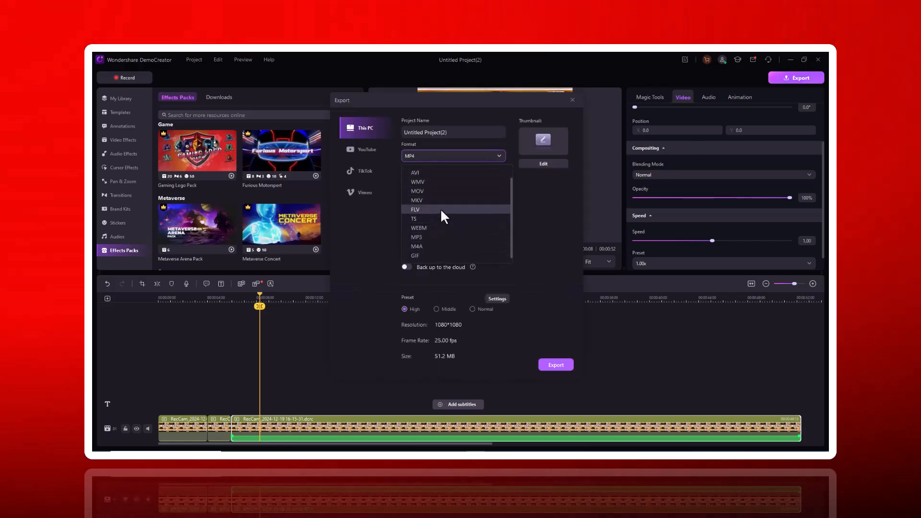
scroll(438, 252, up, 1)
click(428, 171)
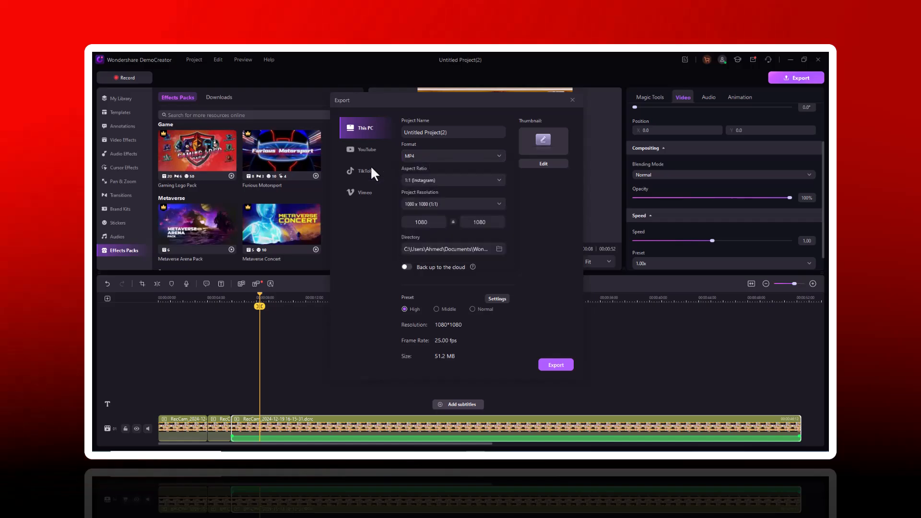
- View the YouTube, TikTok and Vimeo export destinations, and return to the export settings for this PC
click(353, 152)
click(357, 173)
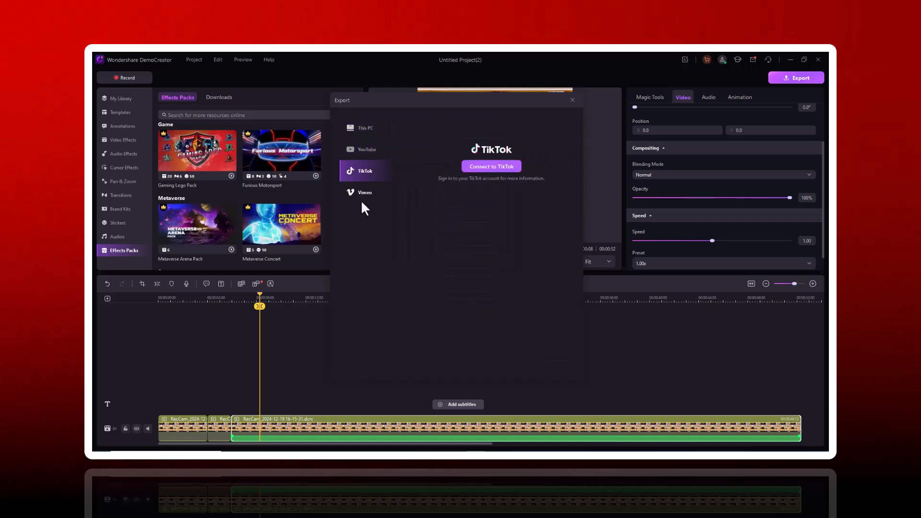
click(366, 195)
click(372, 128)
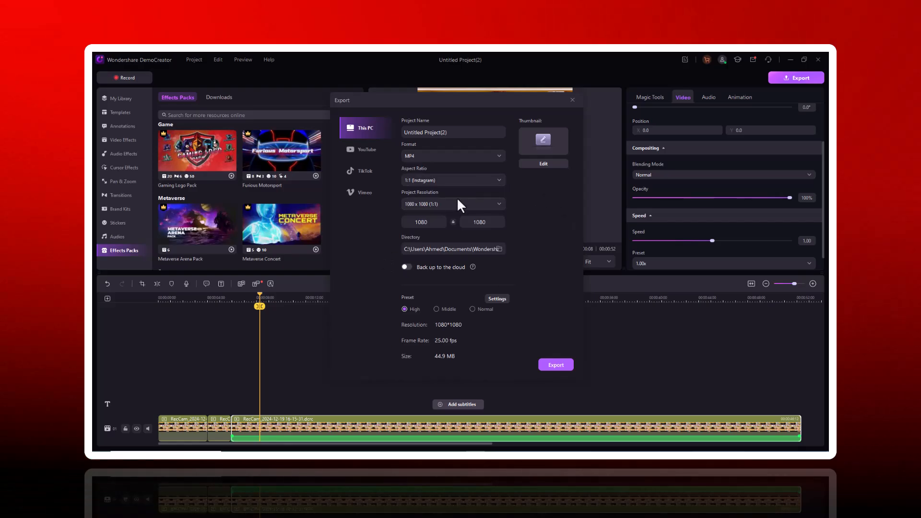
- Review the export aspect ratio options and the YouTube sharing form, ending on the export settings for this PC
click(468, 184)
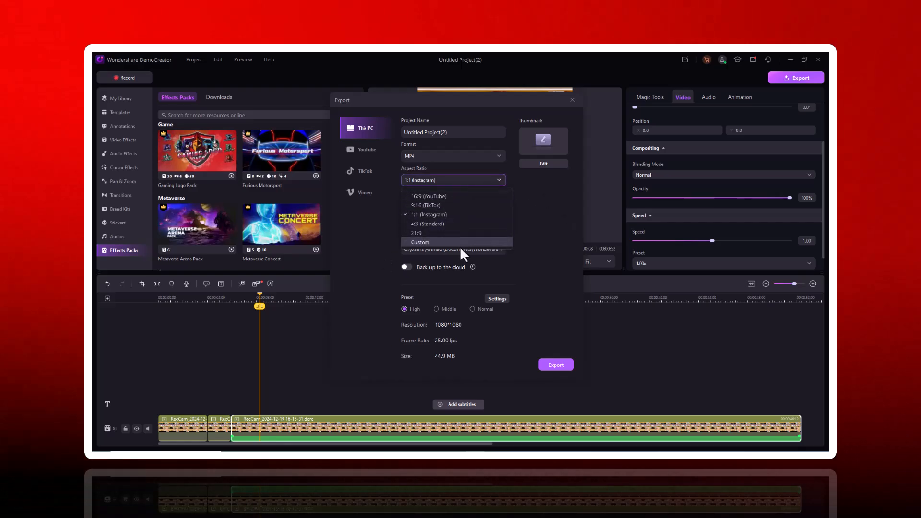
click(481, 181)
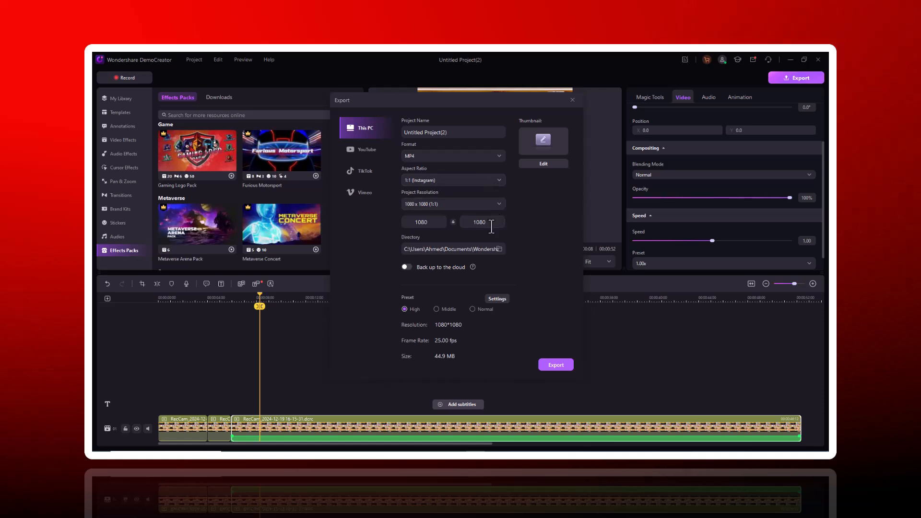
click(344, 150)
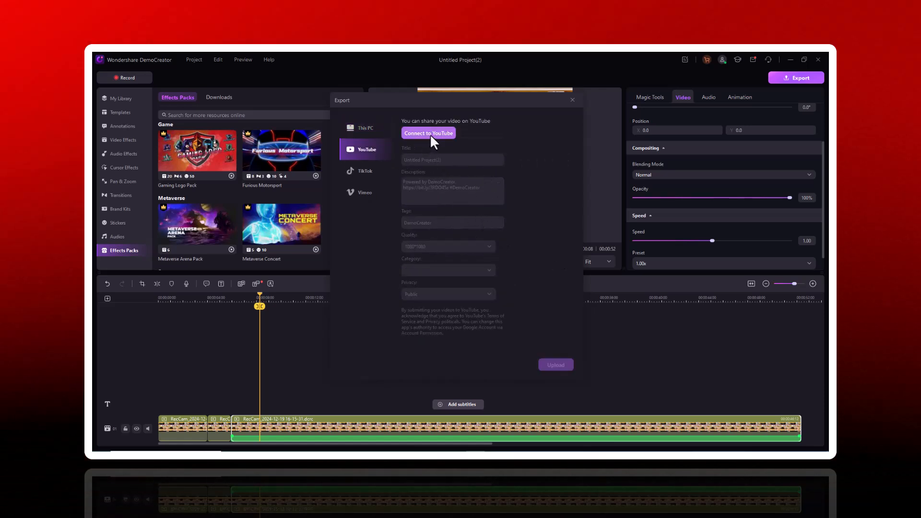
click(369, 129)
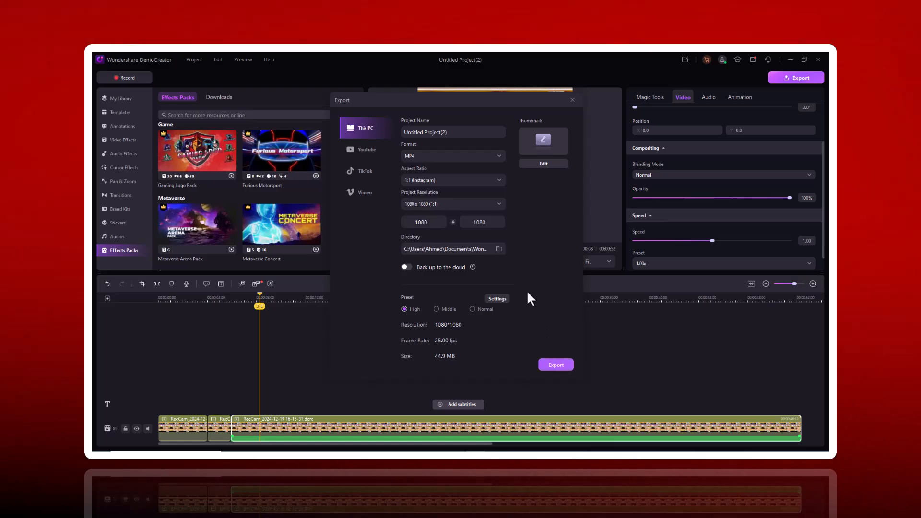
- Look at the Education and How-to templates in the thumbnail editor, and close it without saving
click(544, 164)
click(572, 355)
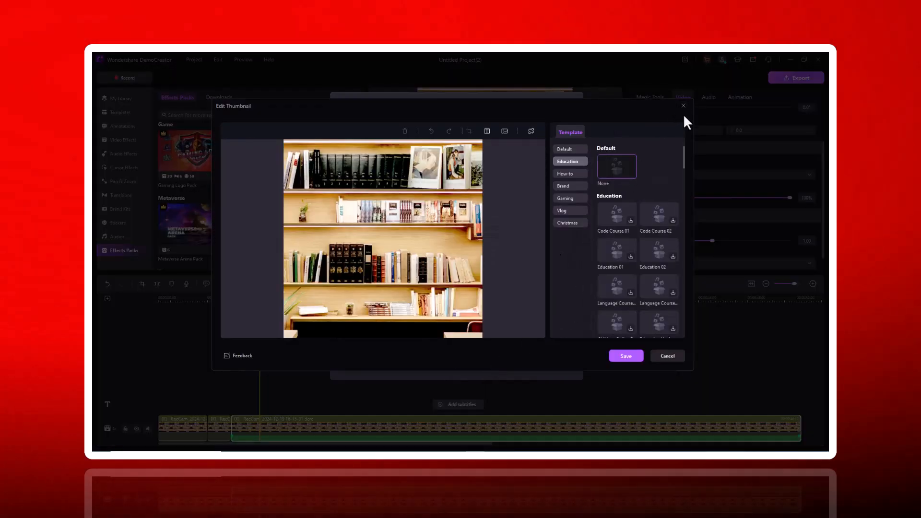
click(573, 174)
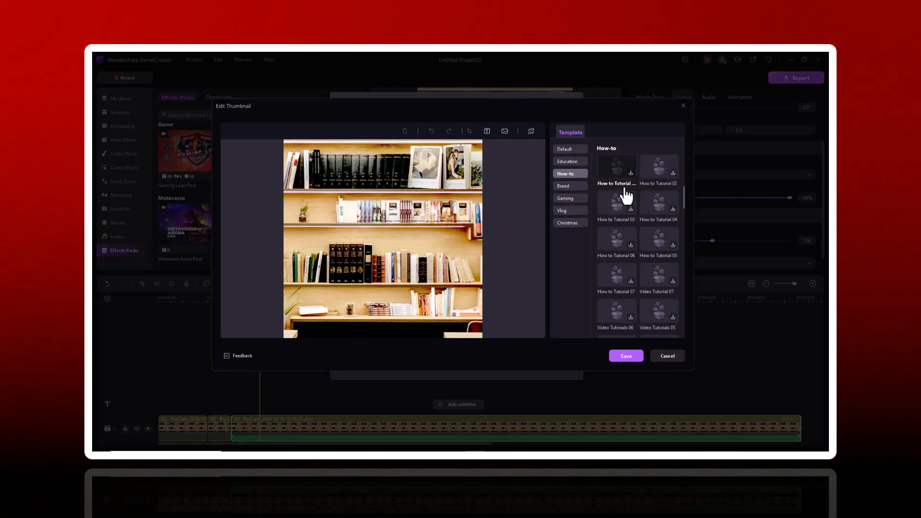
click(683, 105)
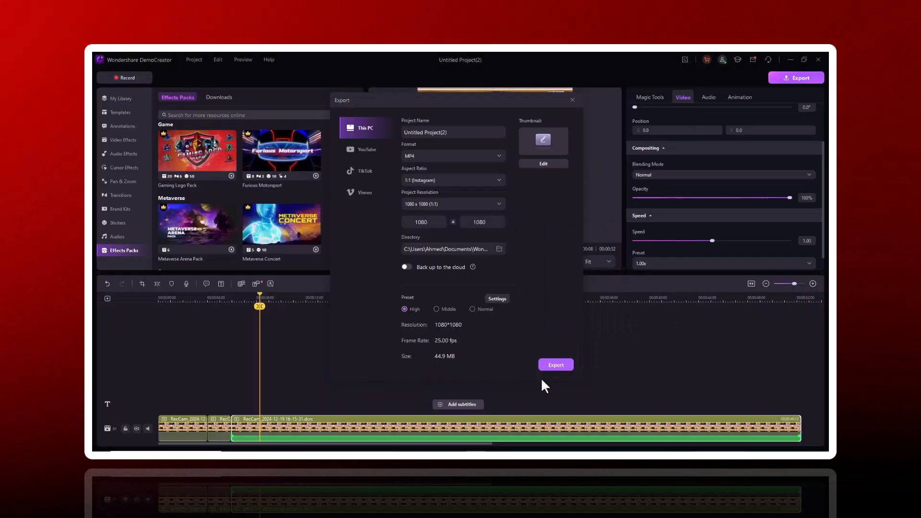
- Start exporting the project to this PC as MP4, and view the individual DemoCreator plans in the browser
click(554, 365)
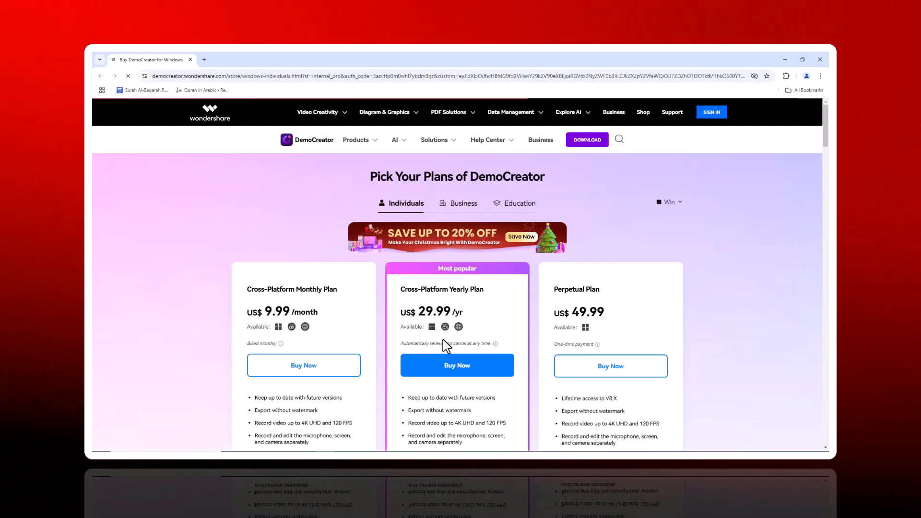
scroll(451, 336, down, 1)
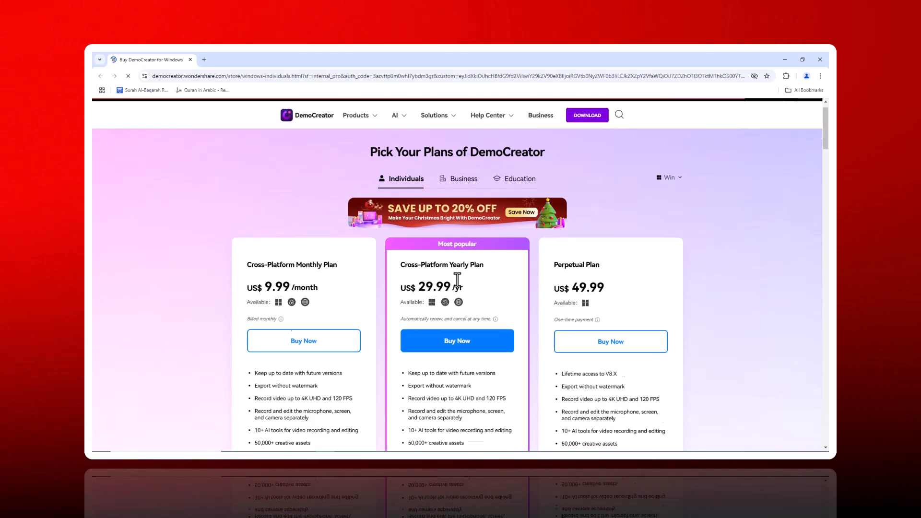